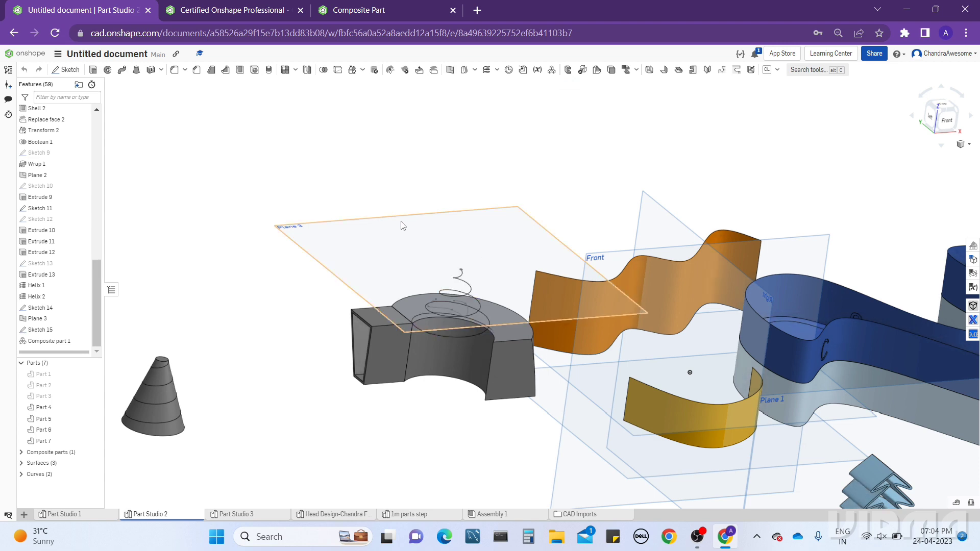
{"action": "scroll", "coordinate": [545, 203], "scroll_direction": "up", "scroll_amount": 3}
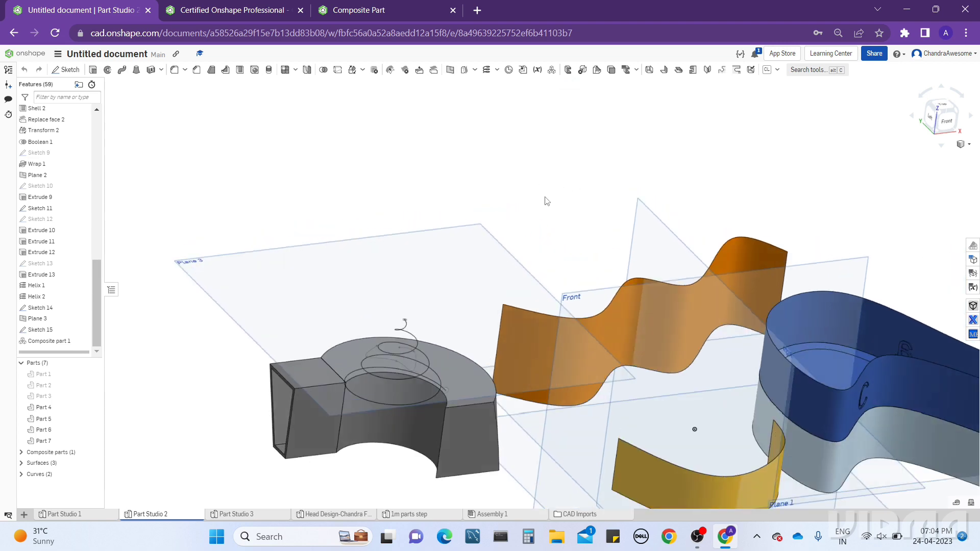
{"action": "scroll", "coordinate": [481, 227], "scroll_direction": "down", "scroll_amount": 4}
{"action": "scroll", "coordinate": [480, 231], "scroll_direction": "up", "scroll_amount": 3}
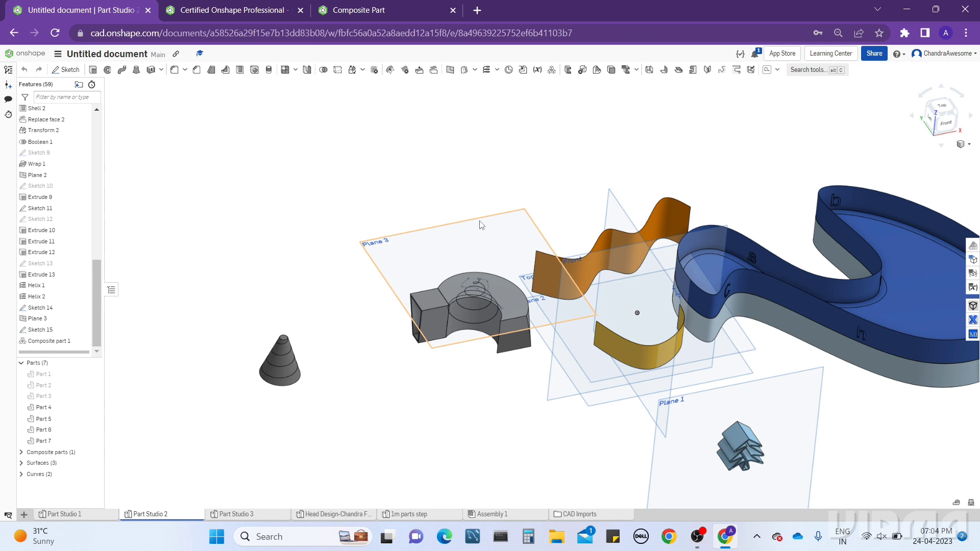
{"action": "scroll", "coordinate": [474, 377], "scroll_direction": "up", "scroll_amount": 2}
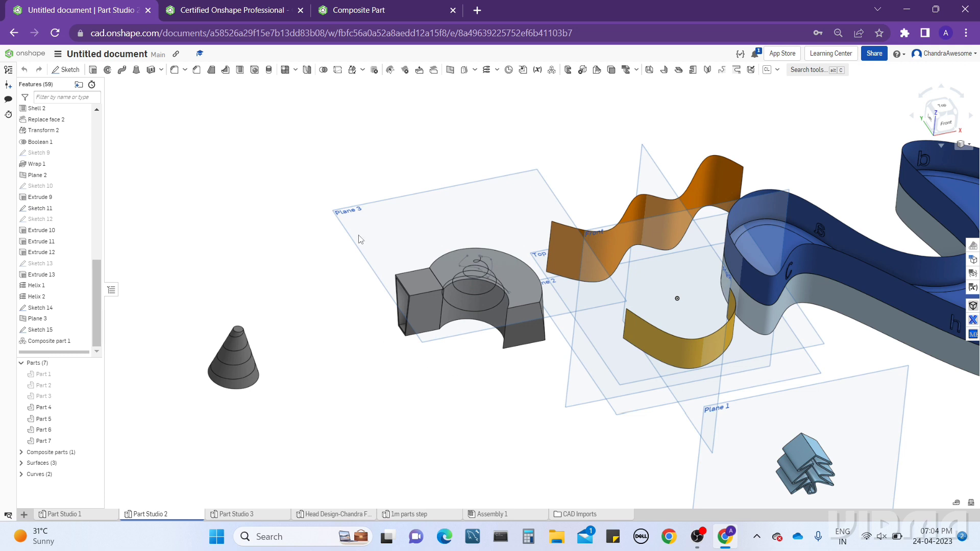
Create an open composite part from Surface 2, Surface 3, Surface 1, the tray body Part 7 and the tree-shaped Part 4
{"action": "left_click", "coordinate": [554, 74]}
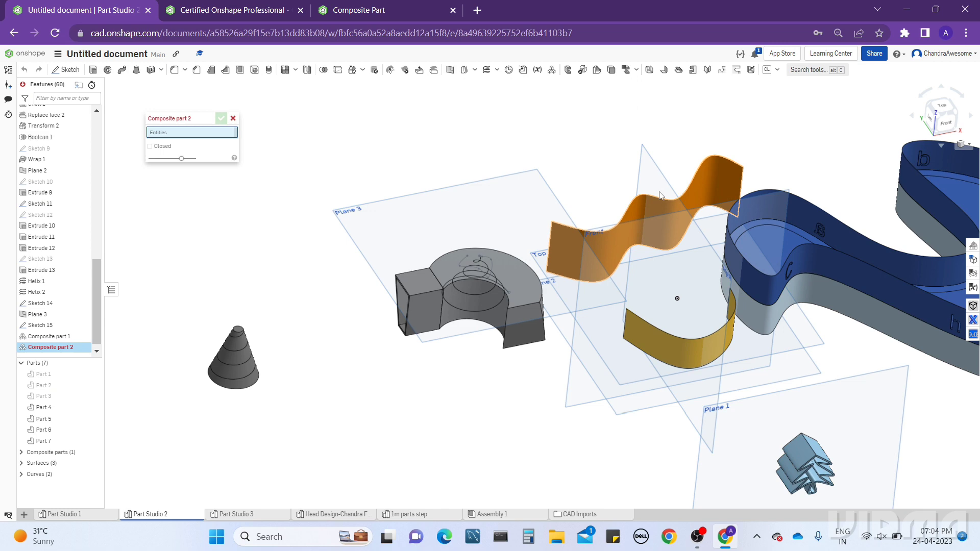
{"action": "middle_click_drag", "start_coordinate": [572, 196], "coordinate": [380, 211]}
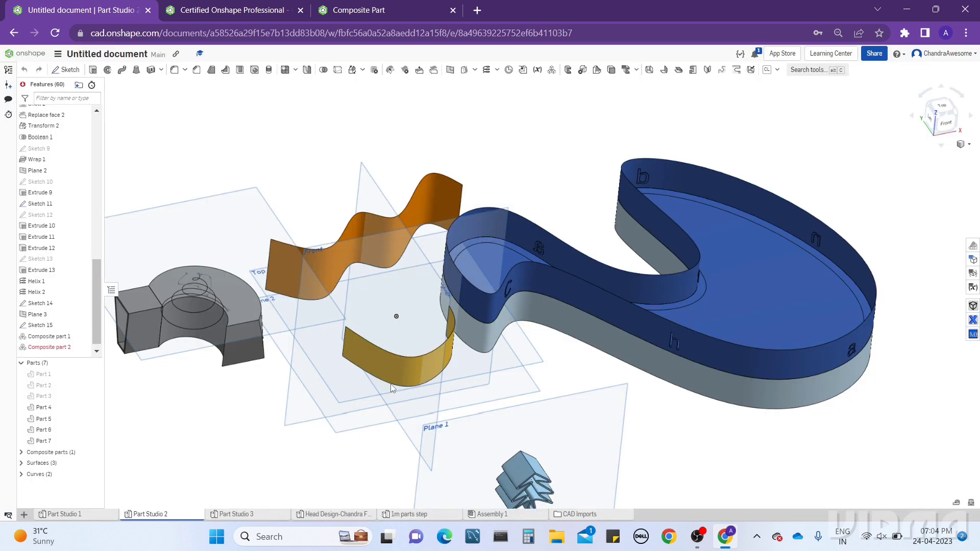
{"action": "middle_click_drag", "start_coordinate": [542, 475], "coordinate": [544, 390]}
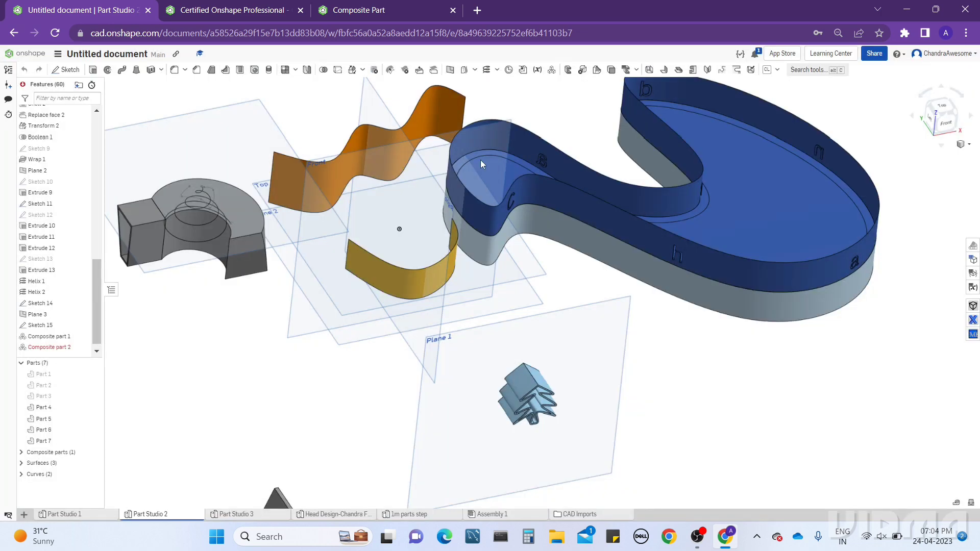
{"action": "mouse_move", "coordinate": [554, 300]}
{"action": "right_mouse_down"}
{"action": "mouse_move", "coordinate": [555, 229]}
{"action": "mouse_move", "coordinate": [553, 289]}
{"action": "right_mouse_up"}
{"action": "scroll", "coordinate": [553, 289], "scroll_direction": "down", "scroll_amount": 1}
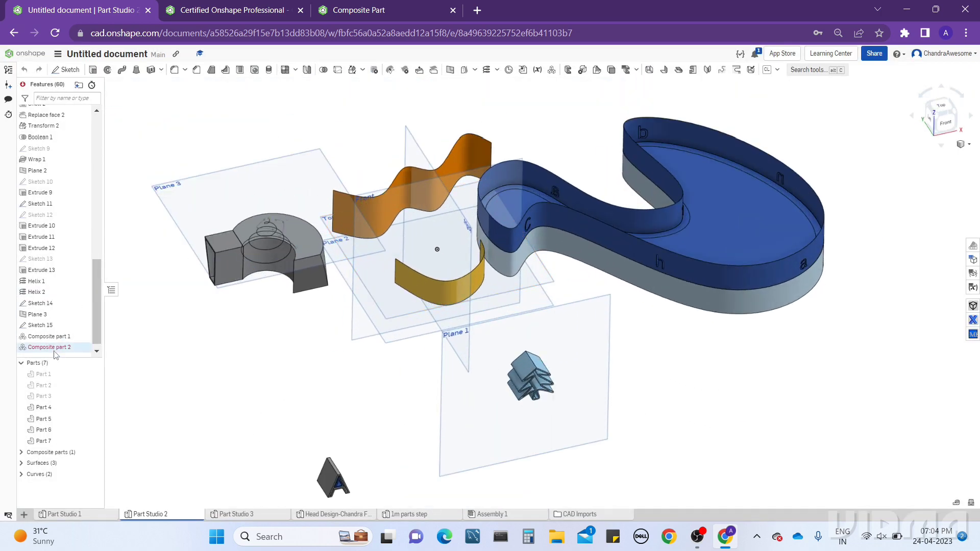
{"action": "right_click", "coordinate": [69, 351]}
{"action": "left_click", "coordinate": [78, 370]}
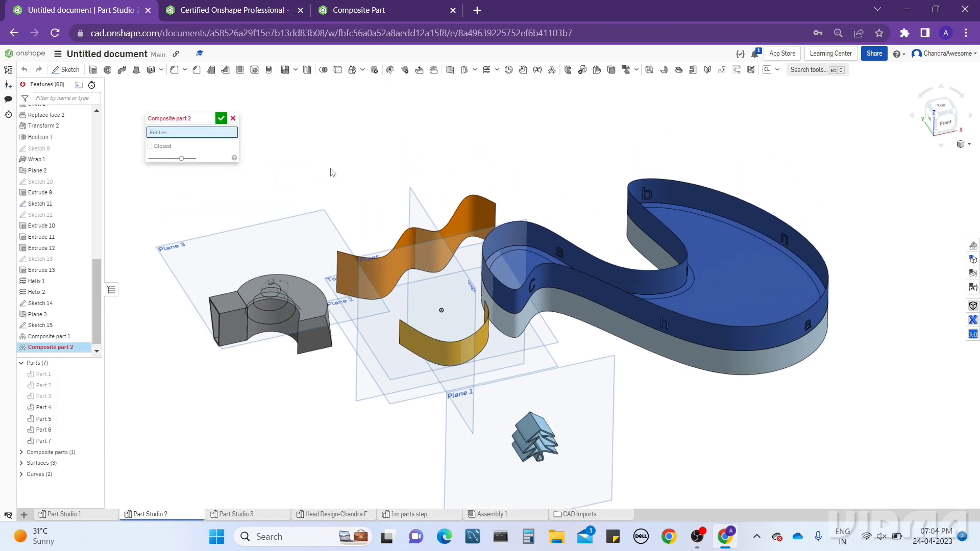
{"action": "left_click", "coordinate": [471, 201]}
{"action": "left_click", "coordinate": [487, 317]}
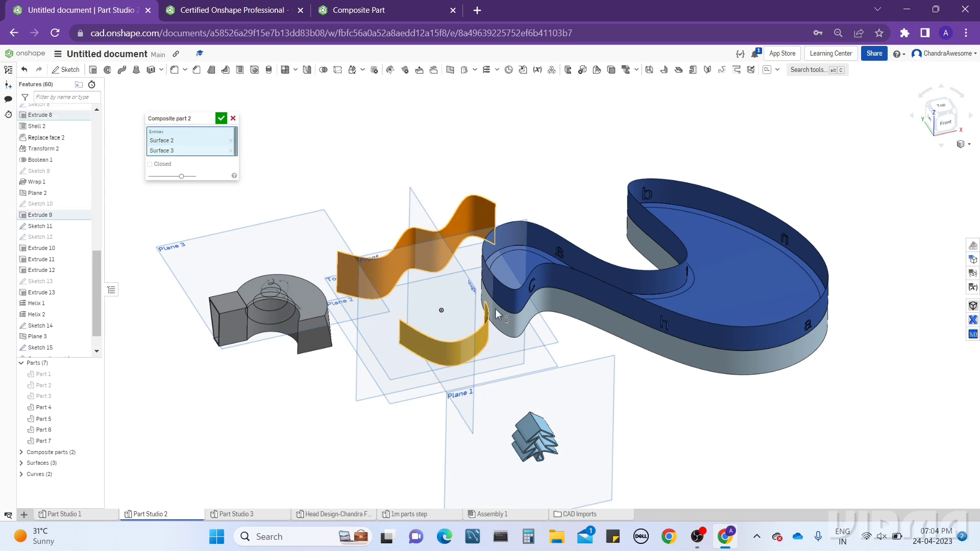
{"action": "left_click", "coordinate": [506, 298]}
{"action": "left_click", "coordinate": [512, 324]}
{"action": "left_click", "coordinate": [537, 430]}
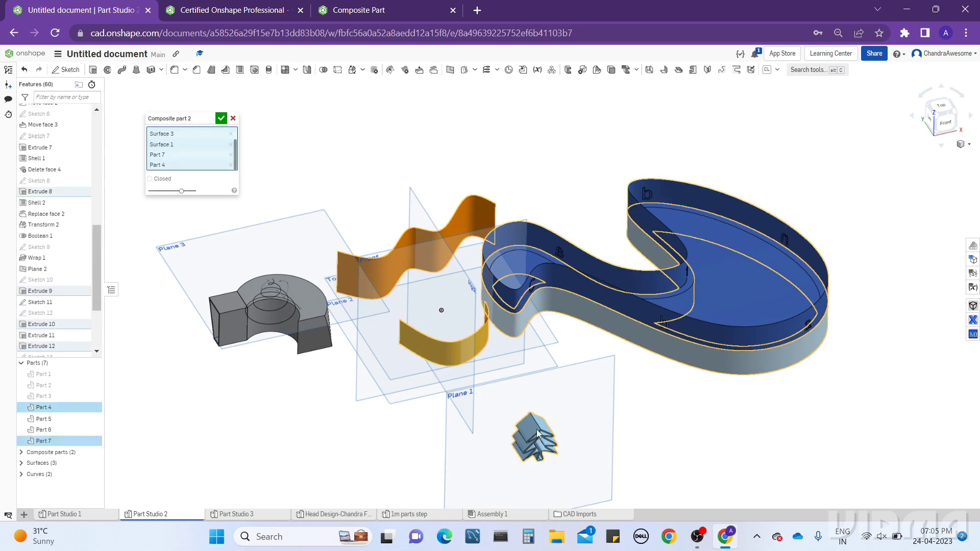
{"action": "middle_click_drag", "start_coordinate": [538, 427], "coordinate": [539, 368]}
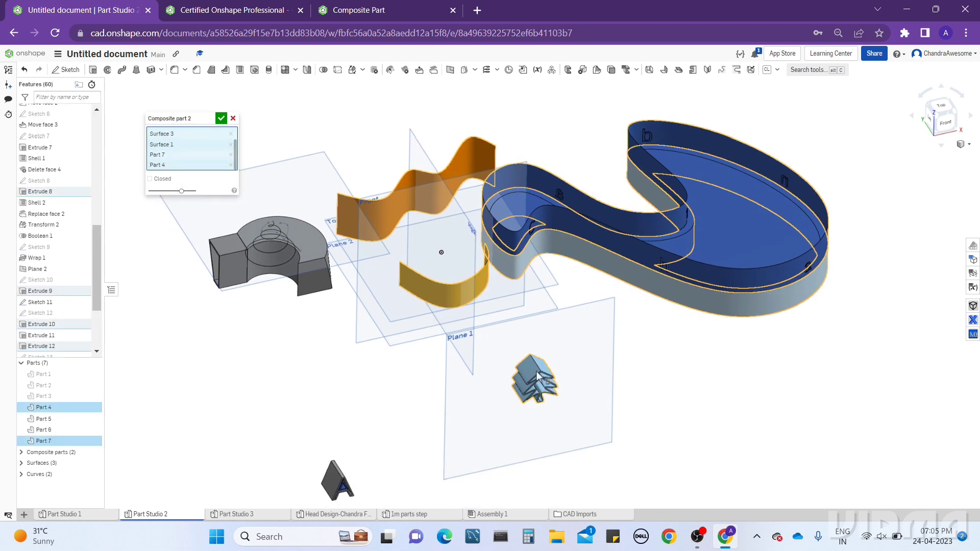
{"action": "left_click", "coordinate": [221, 119]}
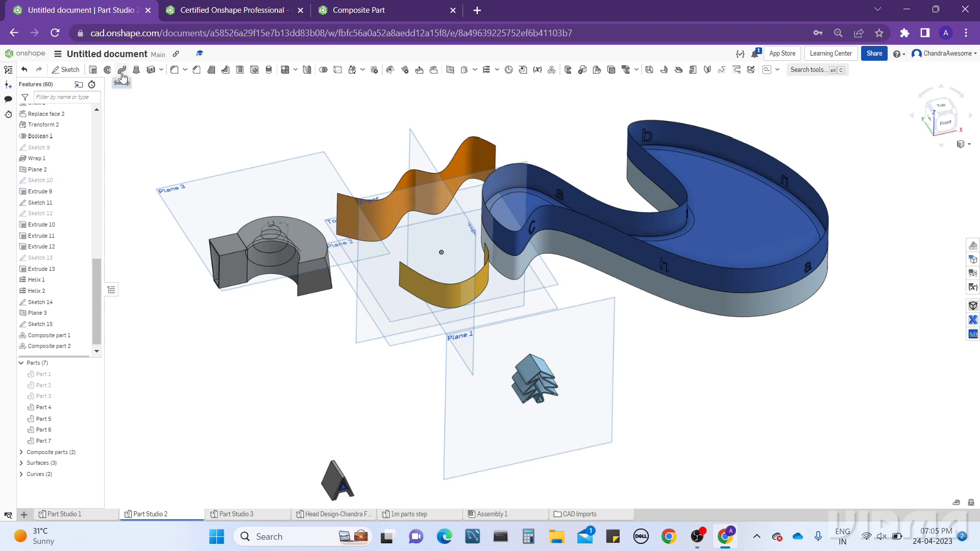
Examine the members of the open composite part from below and from the front
{"action": "scroll", "coordinate": [509, 266], "scroll_direction": "up", "scroll_amount": 5}
{"action": "right_click_drag", "start_coordinate": [514, 229], "coordinate": [519, 172]}
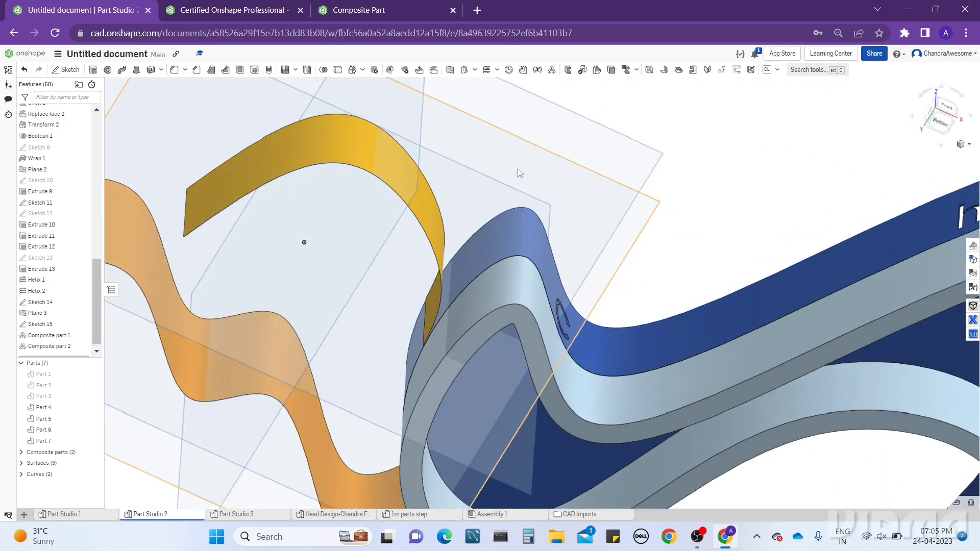
{"action": "scroll", "coordinate": [513, 323], "scroll_direction": "down", "scroll_amount": 2}
{"action": "scroll", "coordinate": [514, 324], "scroll_direction": "up", "scroll_amount": 3}
{"action": "right_click_drag", "start_coordinate": [513, 324], "coordinate": [500, 396]}
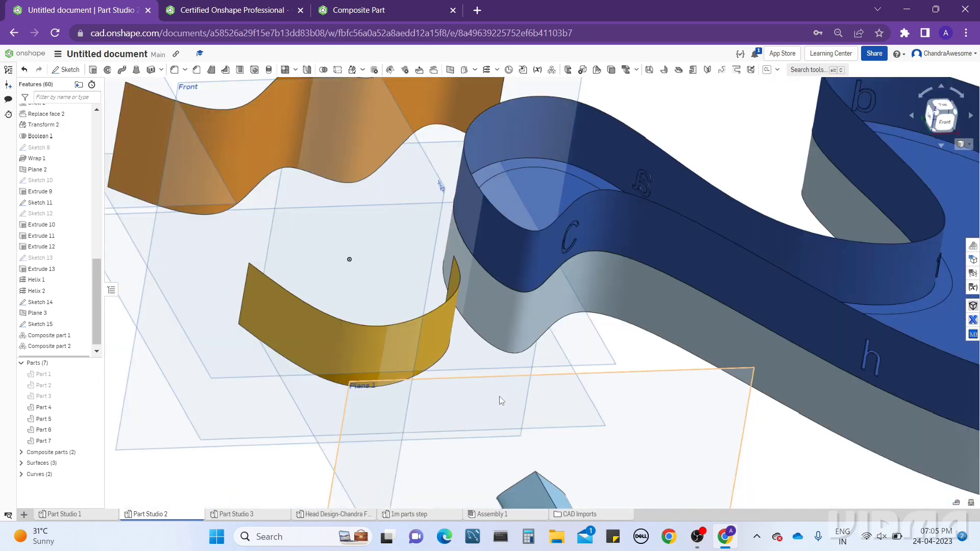
{"action": "scroll", "coordinate": [499, 396], "scroll_direction": "down", "scroll_amount": 3}
{"action": "scroll", "coordinate": [497, 359], "scroll_direction": "up", "scroll_amount": 3}
{"action": "scroll", "coordinate": [500, 332], "scroll_direction": "down", "scroll_amount": 3}
{"action": "scroll", "coordinate": [460, 345], "scroll_direction": "up", "scroll_amount": 1}
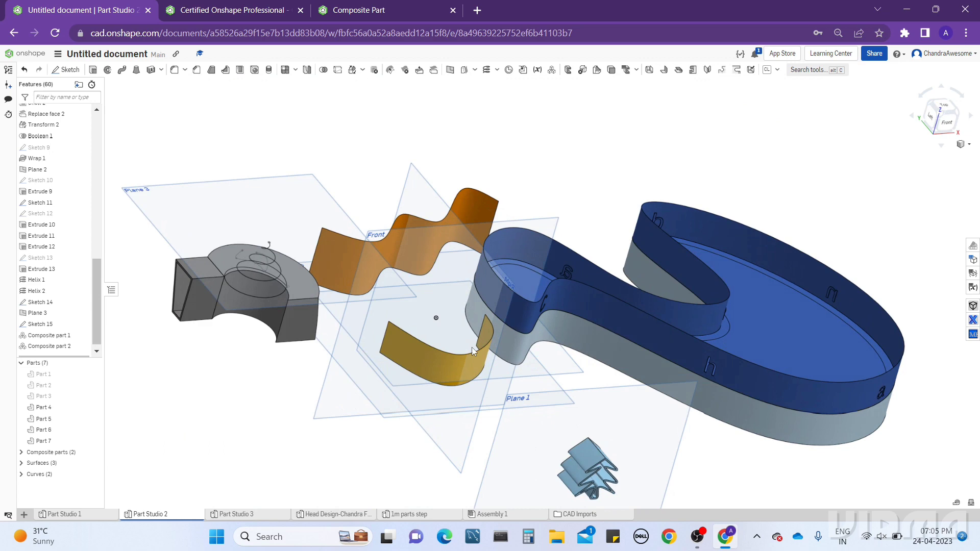
{"action": "right_click_drag", "start_coordinate": [471, 347], "coordinate": [457, 348]}
Edit Composite part 2 to make it a closed composite
{"action": "right_click", "coordinate": [31, 351]}
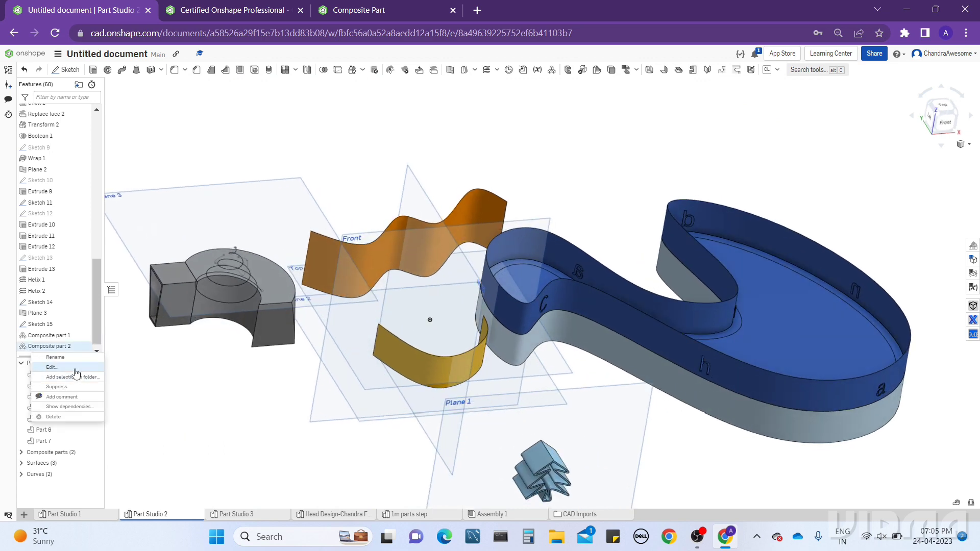
{"action": "left_click", "coordinate": [75, 368]}
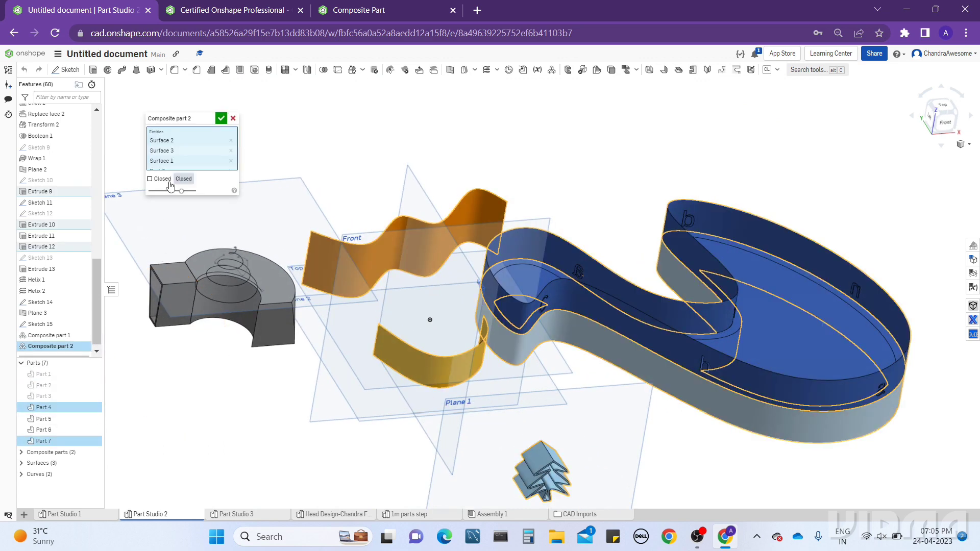
{"action": "scroll", "coordinate": [370, 185], "scroll_direction": "down", "scroll_amount": 1}
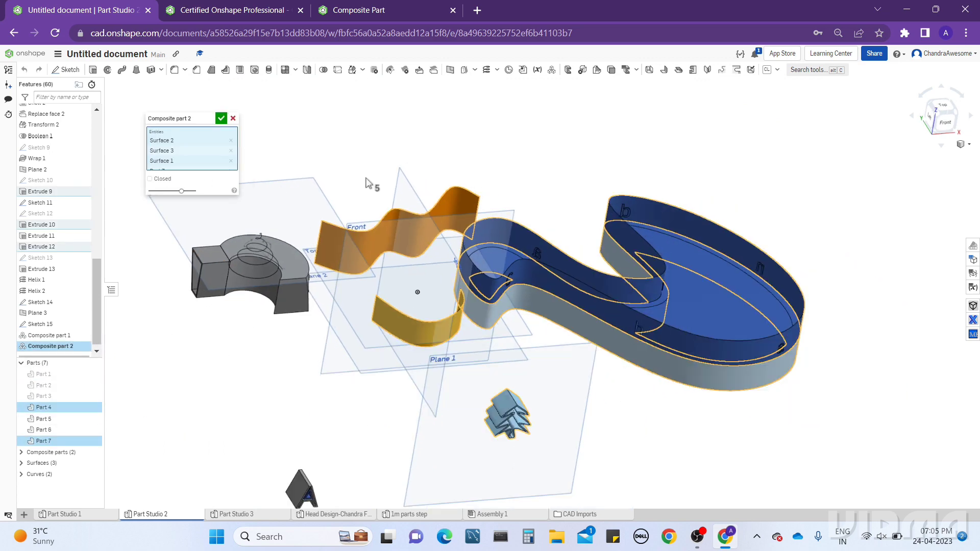
{"action": "left_click", "coordinate": [150, 179]}
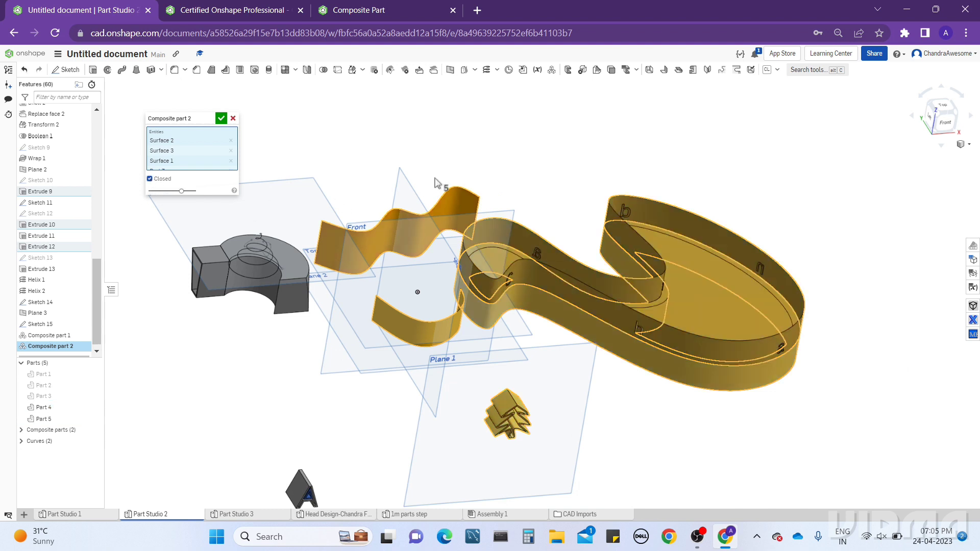
{"action": "left_click", "coordinate": [221, 119]}
Review the entries in the list of composite parts and collapse it again
{"action": "mouse_move", "coordinate": [659, 347]}
{"action": "right_mouse_down"}
{"action": "mouse_move", "coordinate": [672, 254]}
{"action": "mouse_move", "coordinate": [658, 337]}
{"action": "right_mouse_up"}
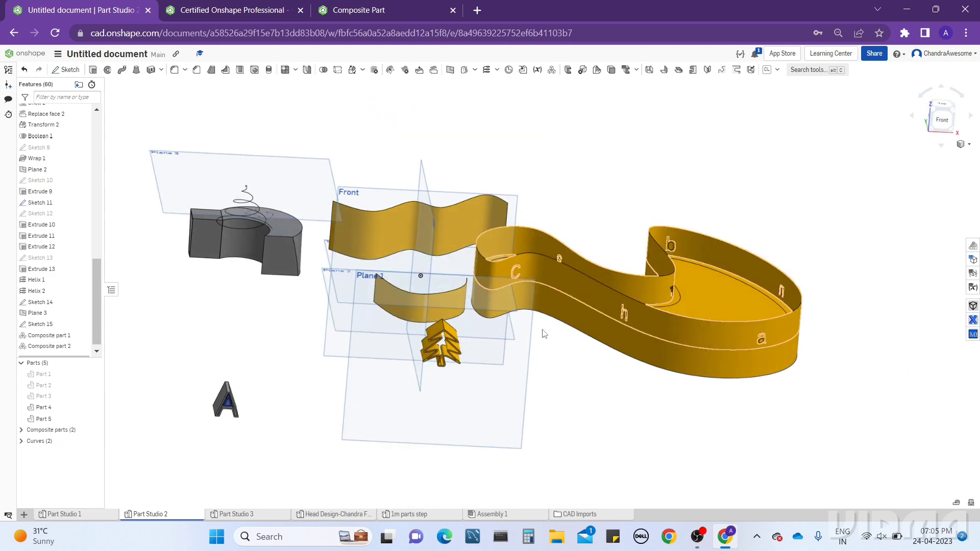
{"action": "left_click", "coordinate": [20, 430]}
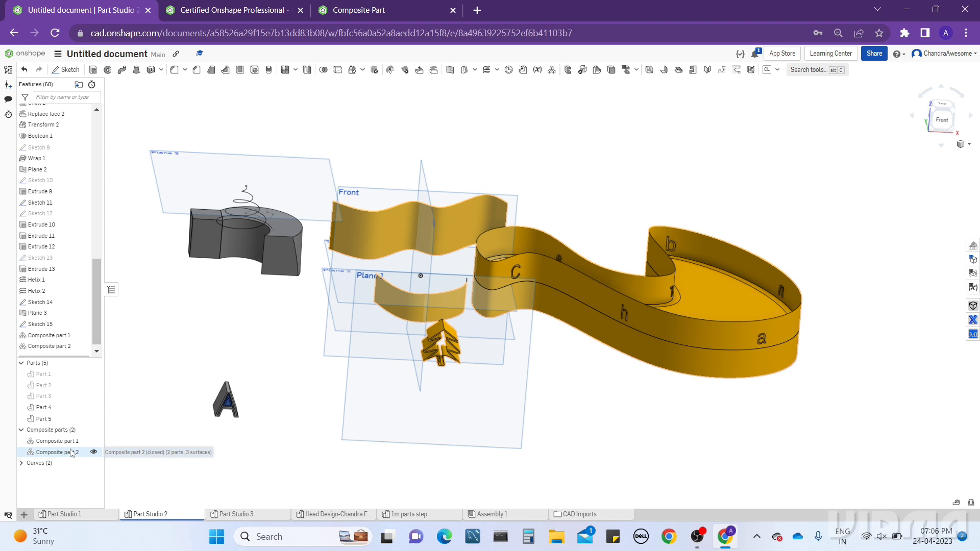
{"action": "left_click", "coordinate": [21, 432]}
Examine the closed composite part from several angles alongside the parts left out of it
{"action": "scroll", "coordinate": [522, 275], "scroll_direction": "up", "scroll_amount": 4}
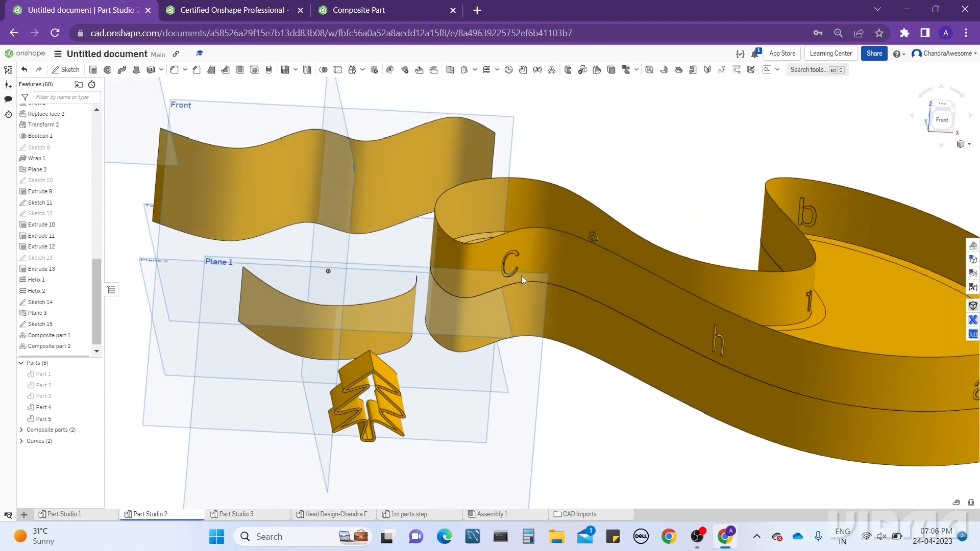
{"action": "right_click_drag", "start_coordinate": [522, 276], "coordinate": [546, 282]}
{"action": "scroll", "coordinate": [536, 287], "scroll_direction": "down", "scroll_amount": 4}
{"action": "scroll", "coordinate": [534, 287], "scroll_direction": "up", "scroll_amount": 3}
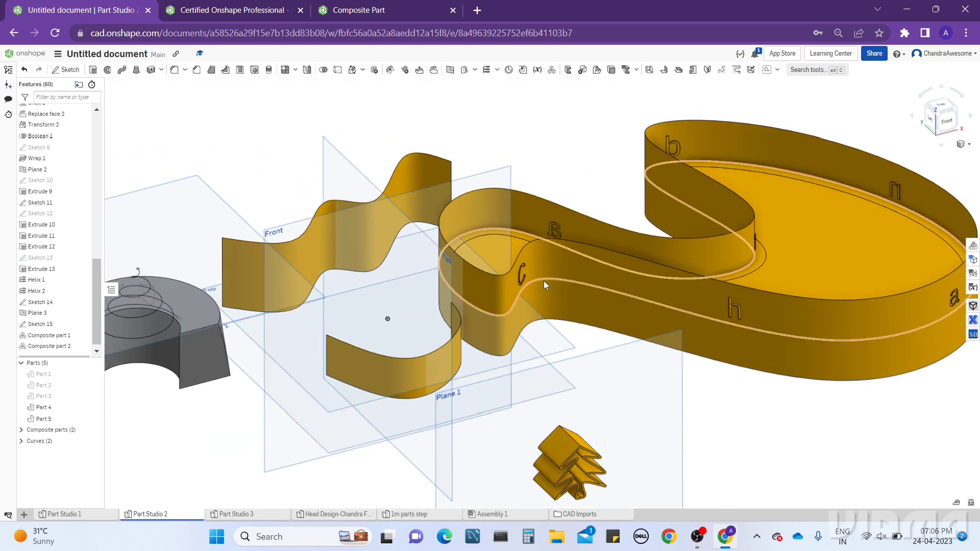
{"action": "scroll", "coordinate": [544, 279], "scroll_direction": "down", "scroll_amount": 5}
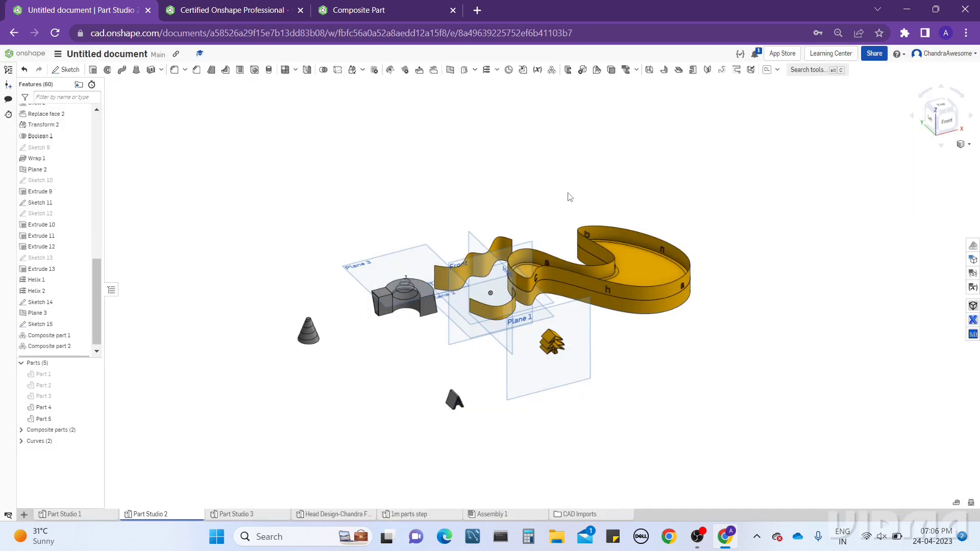
{"action": "scroll", "coordinate": [575, 321], "scroll_direction": "up", "scroll_amount": 3}
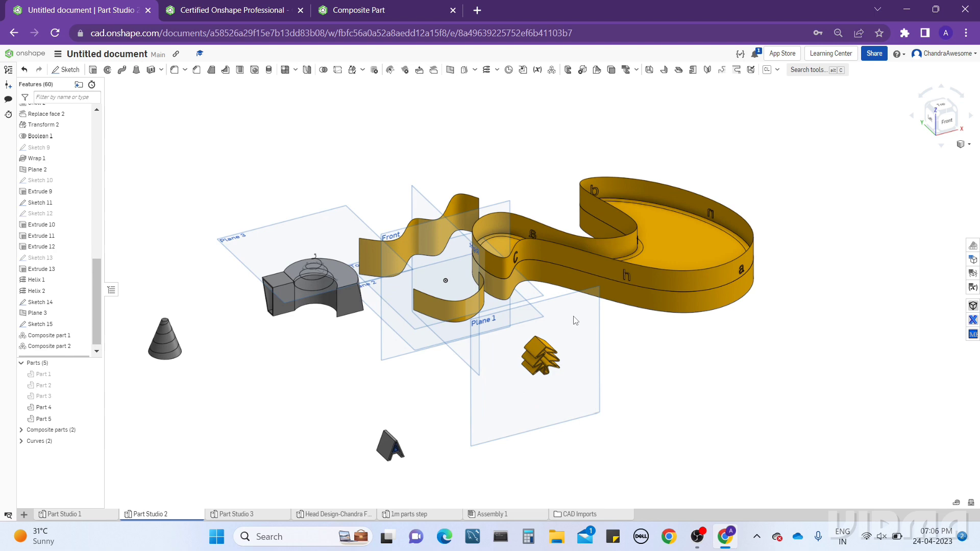
{"action": "scroll", "coordinate": [526, 369], "scroll_direction": "up", "scroll_amount": 3}
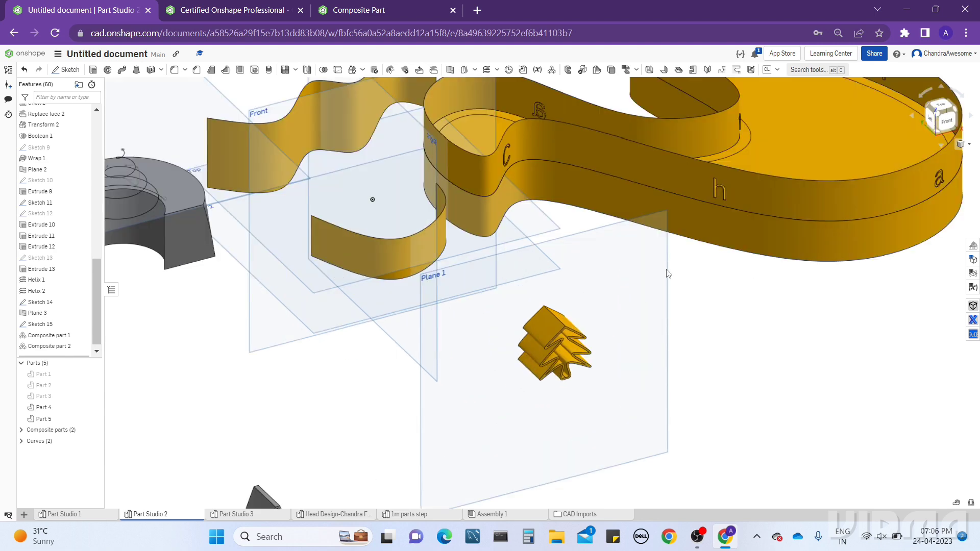
{"action": "middle_click_drag", "start_coordinate": [774, 214], "coordinate": [715, 251]}
{"action": "right_click_drag", "start_coordinate": [715, 251], "coordinate": [656, 249]}
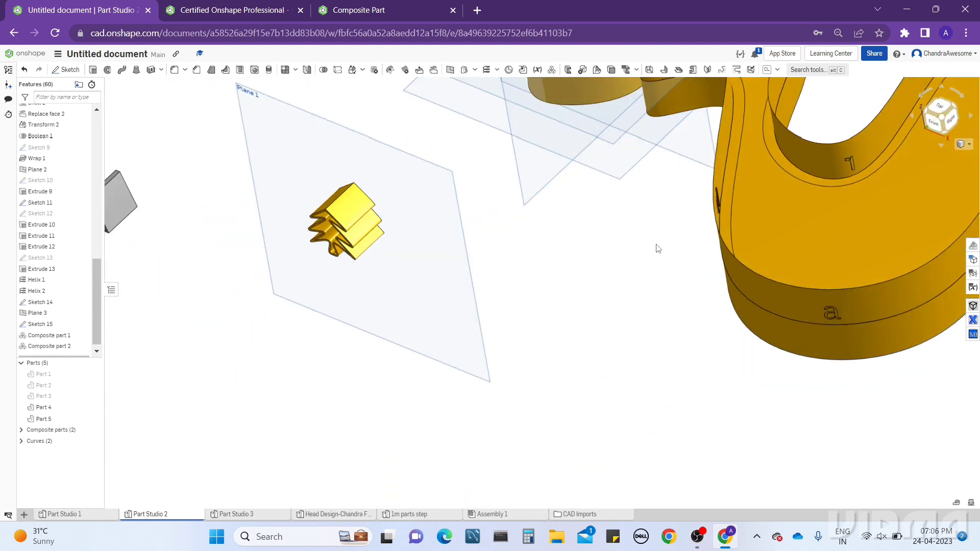
{"action": "scroll", "coordinate": [657, 249], "scroll_direction": "down", "scroll_amount": 3}
{"action": "scroll", "coordinate": [666, 154], "scroll_direction": "up", "scroll_amount": 3}
{"action": "middle_click_drag", "start_coordinate": [667, 154], "coordinate": [664, 219]}
{"action": "scroll", "coordinate": [664, 218], "scroll_direction": "down", "scroll_amount": 2}
{"action": "scroll", "coordinate": [666, 204], "scroll_direction": "up", "scroll_amount": 2}
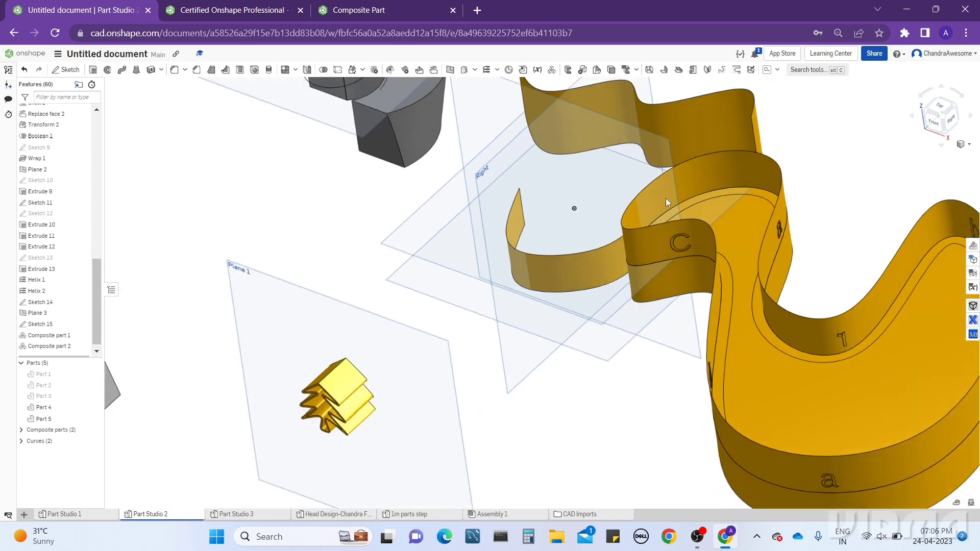
{"action": "right_click_drag", "start_coordinate": [665, 198], "coordinate": [735, 209]}
{"action": "scroll", "coordinate": [532, 260], "scroll_direction": "down", "scroll_amount": 4}
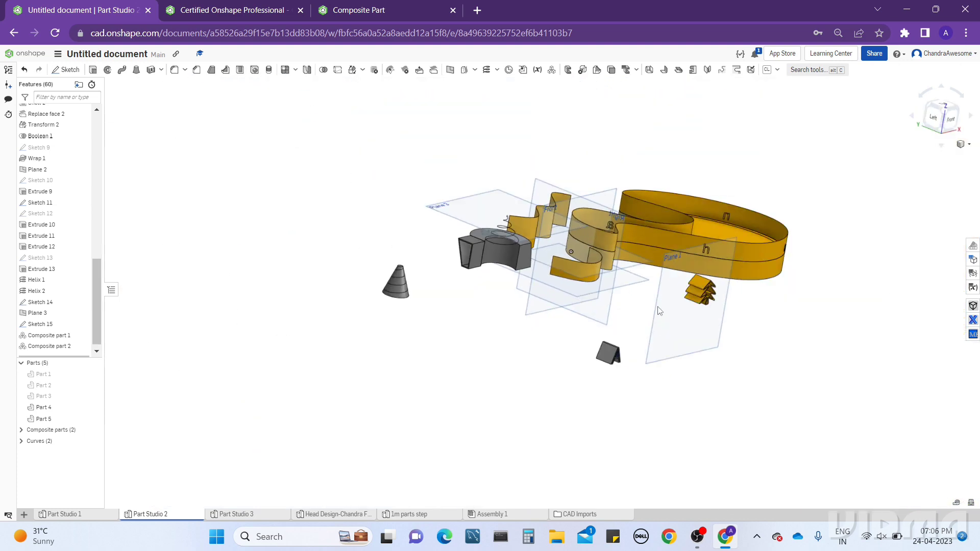
{"action": "scroll", "coordinate": [723, 305], "scroll_direction": "up", "scroll_amount": 5}
{"action": "scroll", "coordinate": [621, 388], "scroll_direction": "down", "scroll_amount": 3}
{"action": "scroll", "coordinate": [620, 388], "scroll_direction": "down", "scroll_amount": 3}
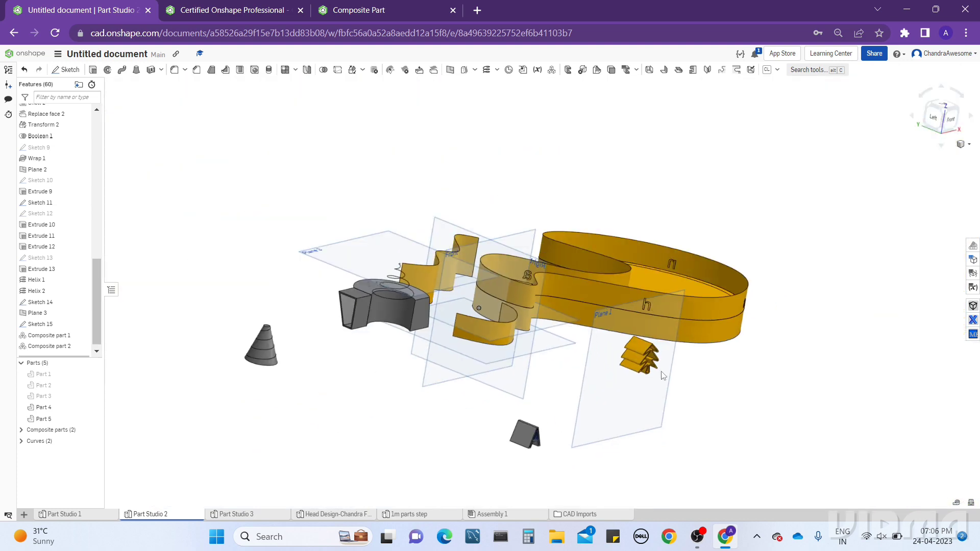
{"action": "scroll", "coordinate": [659, 376], "scroll_direction": "up", "scroll_amount": 4}
{"action": "scroll", "coordinate": [656, 380], "scroll_direction": "down", "scroll_amount": 4}
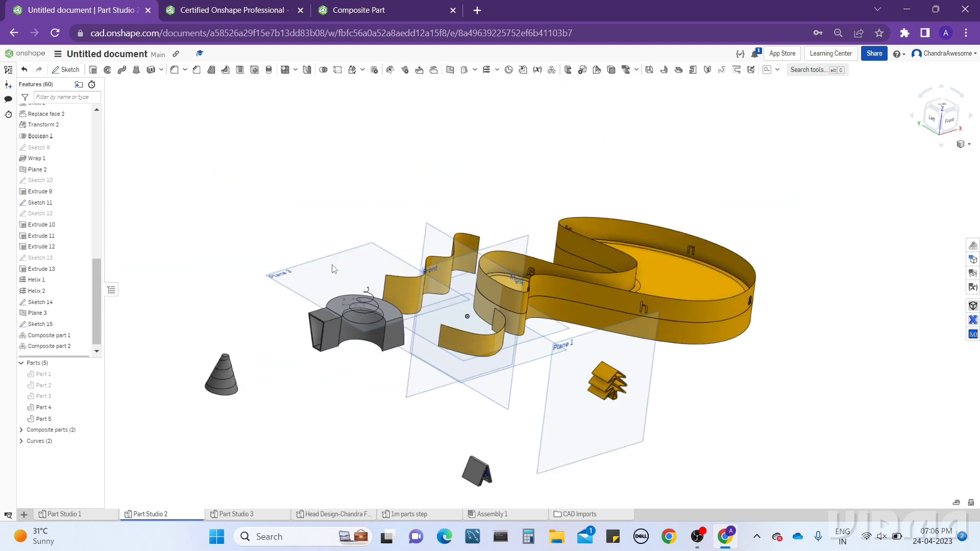
{"action": "mouse_move", "coordinate": [598, 289]}
{"action": "right_mouse_down"}
{"action": "mouse_move", "coordinate": [606, 369]}
{"action": "mouse_move", "coordinate": [611, 268]}
{"action": "mouse_move", "coordinate": [606, 286]}
{"action": "right_mouse_up"}
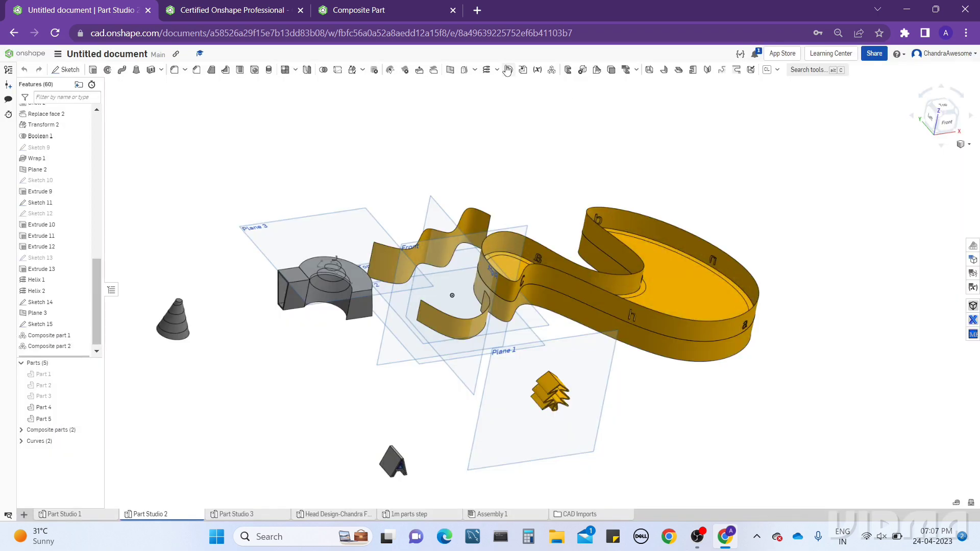
{"action": "left_click", "coordinate": [508, 70]}
{"action": "scroll", "coordinate": [564, 361], "scroll_direction": "up", "scroll_amount": 4}
{"action": "right_click_drag", "start_coordinate": [566, 348], "coordinate": [572, 257]}
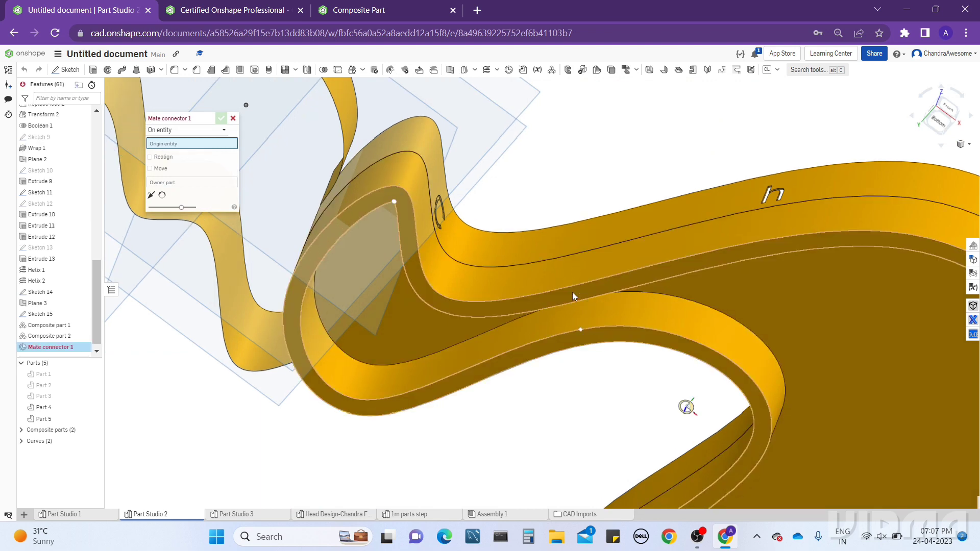
{"action": "scroll", "coordinate": [572, 292], "scroll_direction": "down", "scroll_amount": 5}
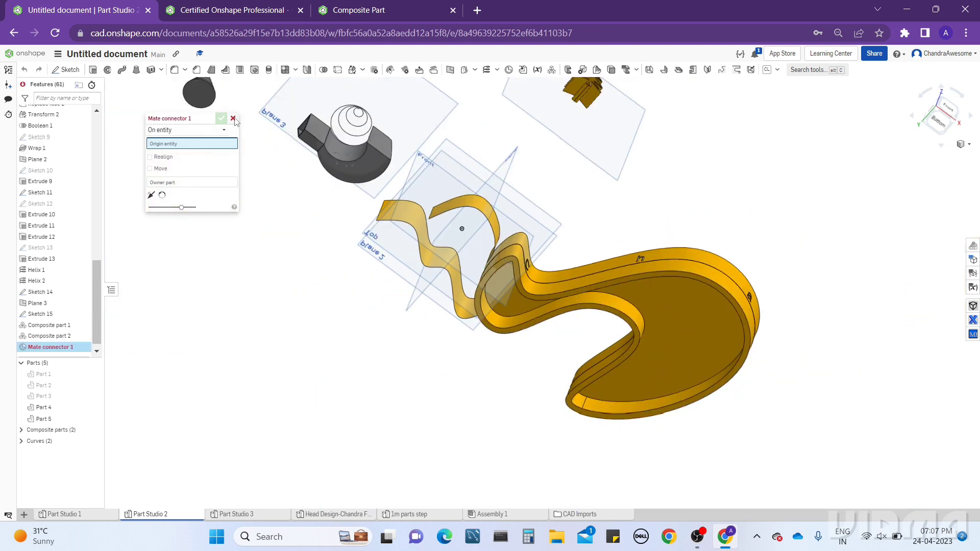
{"action": "left_click", "coordinate": [232, 118]}
Inspect the closed composite part from above and from the front, comparing it with the grey parts outside it
{"action": "right_click_drag", "start_coordinate": [236, 121], "coordinate": [382, 314]}
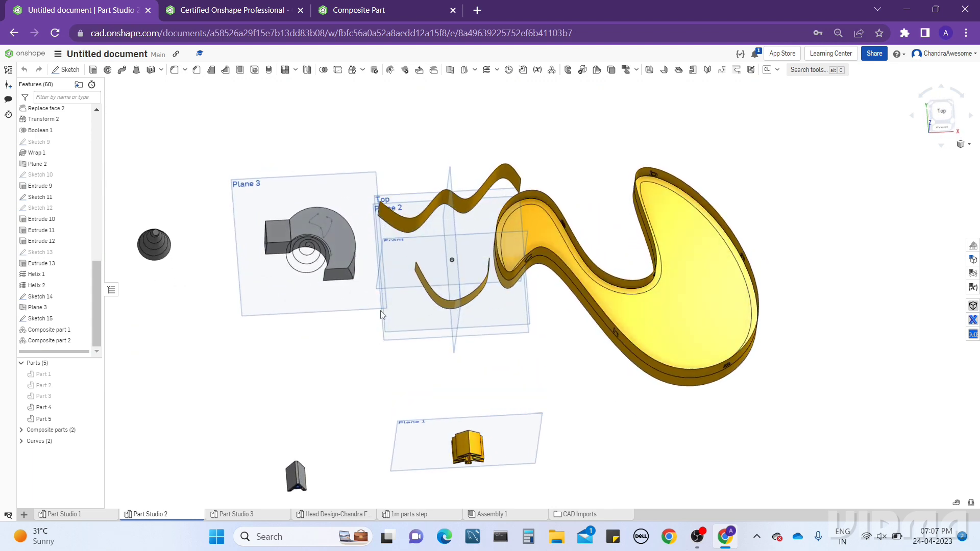
{"action": "scroll", "coordinate": [278, 244], "scroll_direction": "up", "scroll_amount": 4}
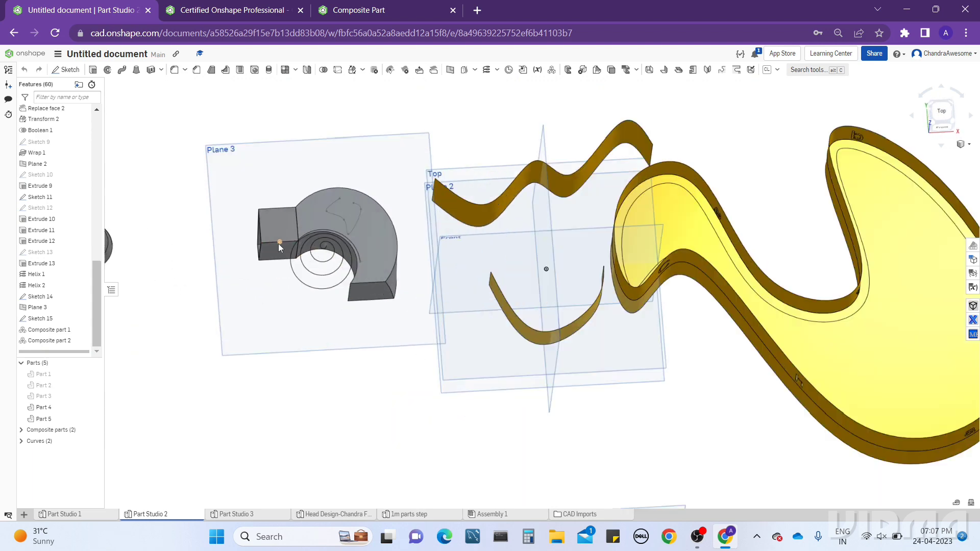
{"action": "right_click_drag", "start_coordinate": [277, 243], "coordinate": [300, 203]}
{"action": "scroll", "coordinate": [300, 200], "scroll_direction": "down", "scroll_amount": 5}
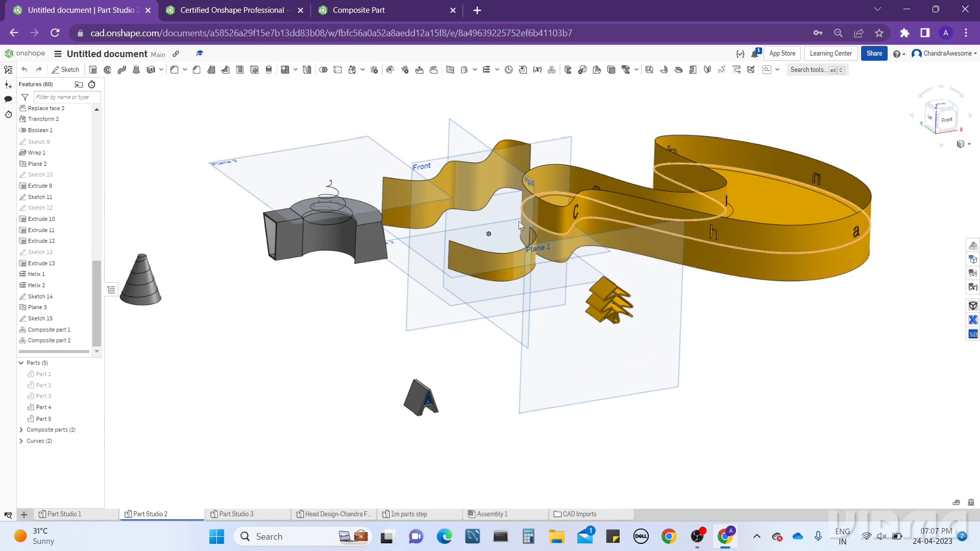
{"action": "right_click_drag", "start_coordinate": [519, 222], "coordinate": [595, 307]}
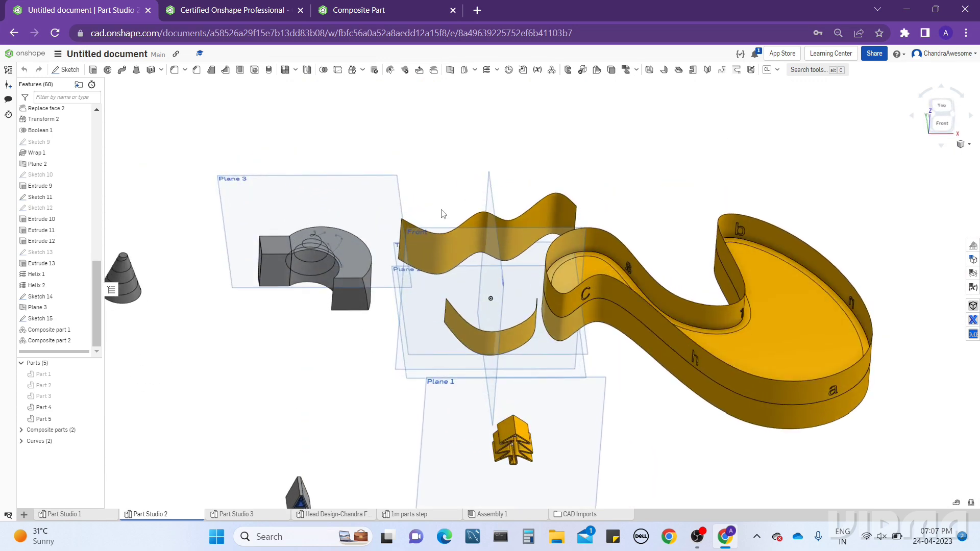
{"action": "scroll", "coordinate": [549, 240], "scroll_direction": "down", "scroll_amount": 3}
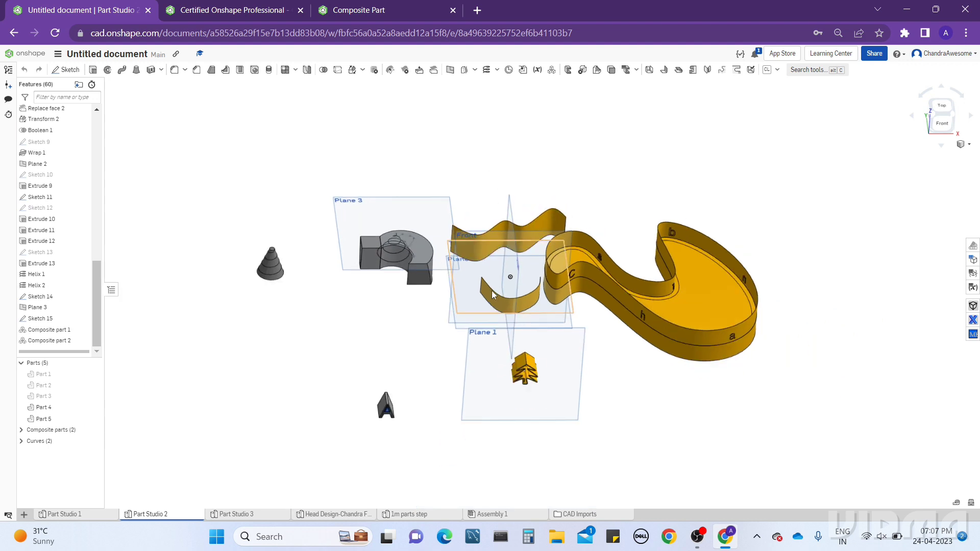
{"action": "right_click_drag", "start_coordinate": [474, 283], "coordinate": [427, 230]}
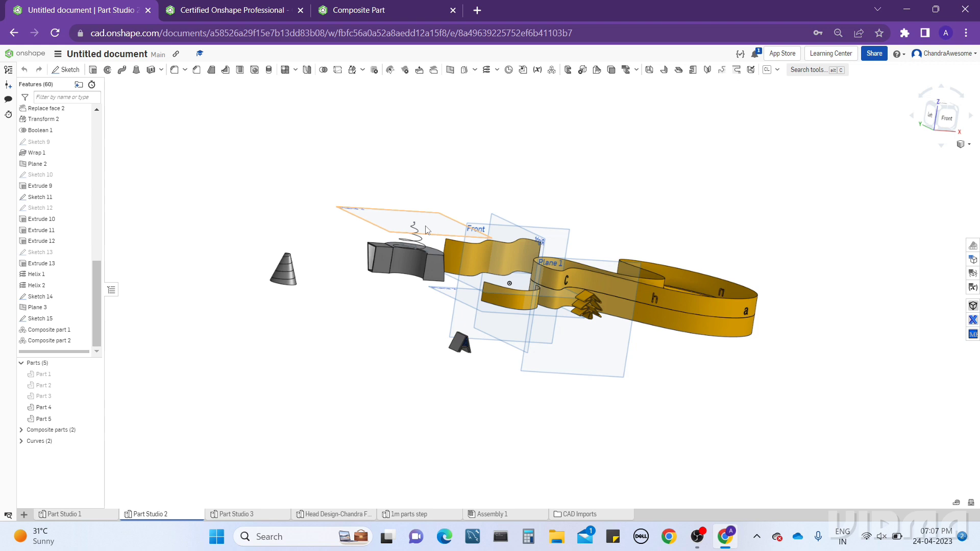
{"action": "scroll", "coordinate": [531, 279], "scroll_direction": "up", "scroll_amount": 3}
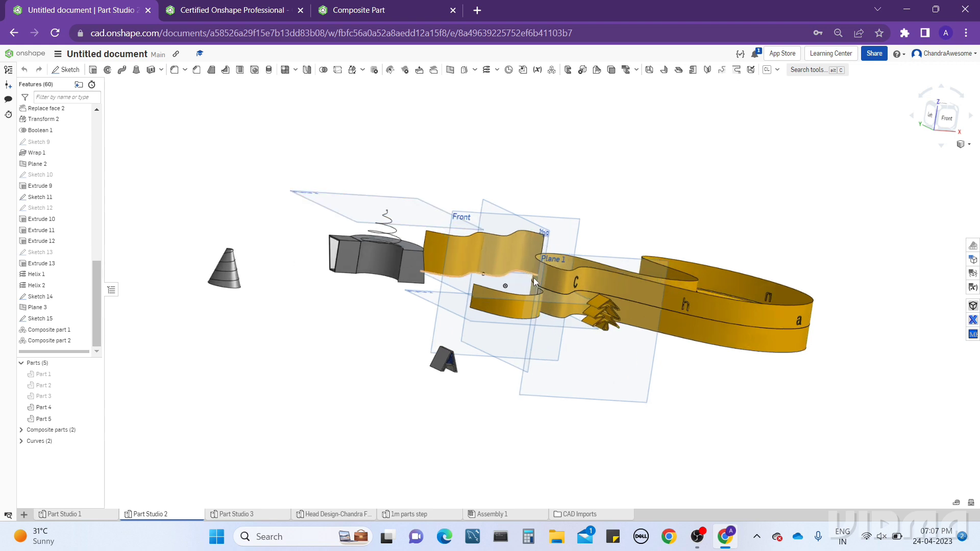
{"action": "right_click_drag", "start_coordinate": [532, 279], "coordinate": [518, 315]}
{"action": "scroll", "coordinate": [516, 316], "scroll_direction": "down", "scroll_amount": 3}
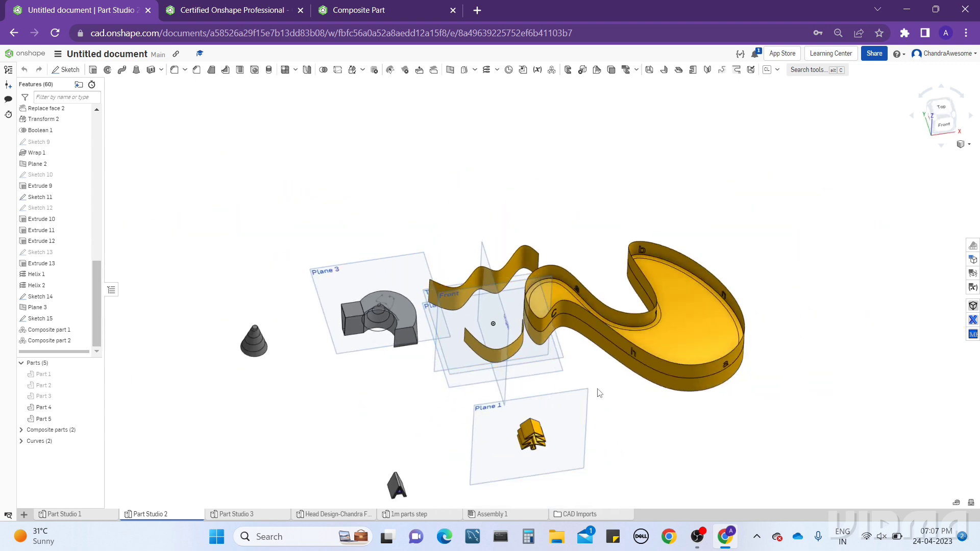
{"action": "right_click_drag", "start_coordinate": [591, 409], "coordinate": [615, 358]}
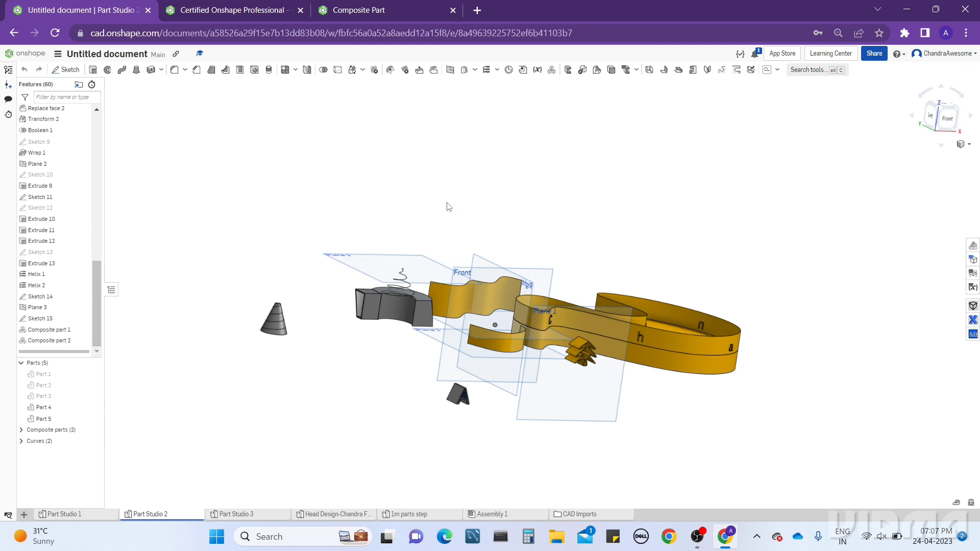
Dissolve Composite part 2 into its individual parts and surfaces with a Delete part feature set to Dissolve composite parts
{"action": "left_click", "coordinate": [375, 74]}
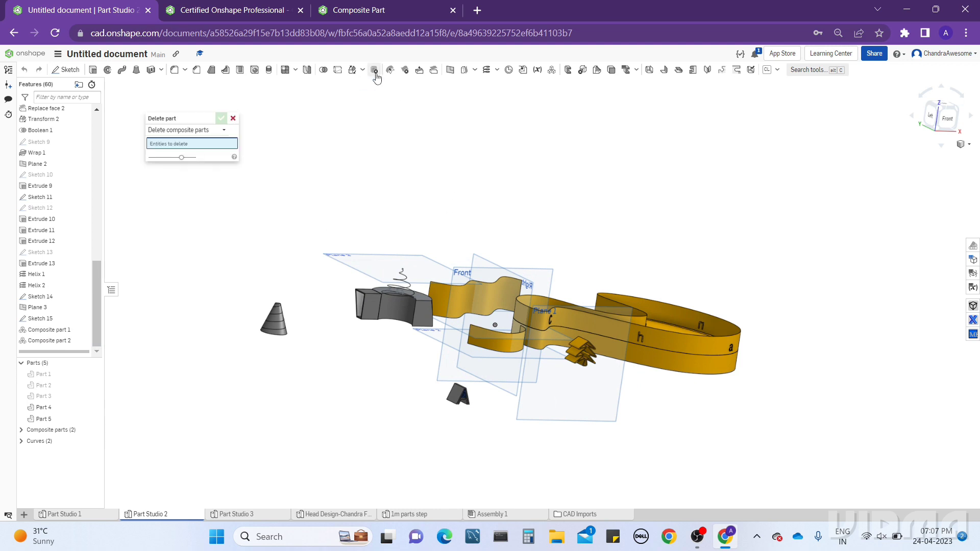
{"action": "left_click", "coordinate": [191, 130]}
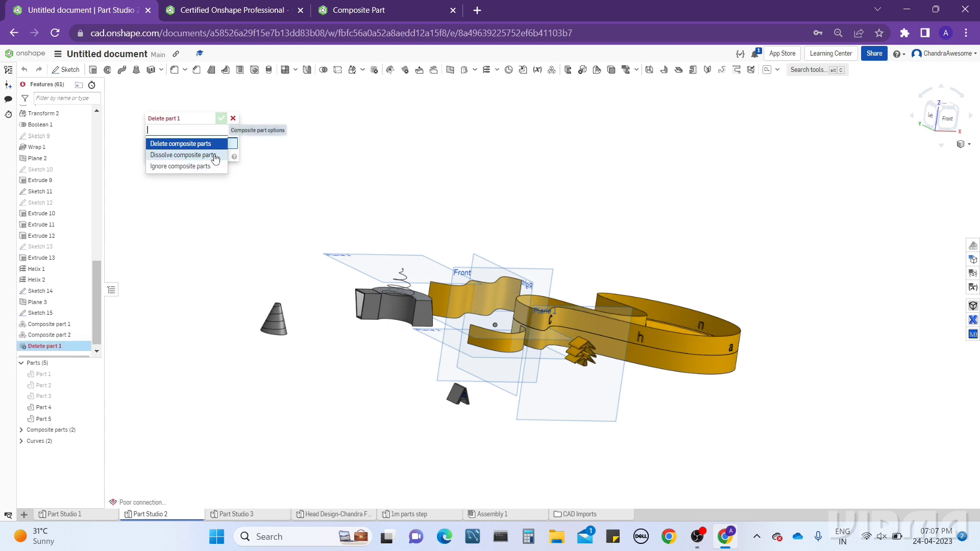
{"action": "left_click", "coordinate": [215, 155]}
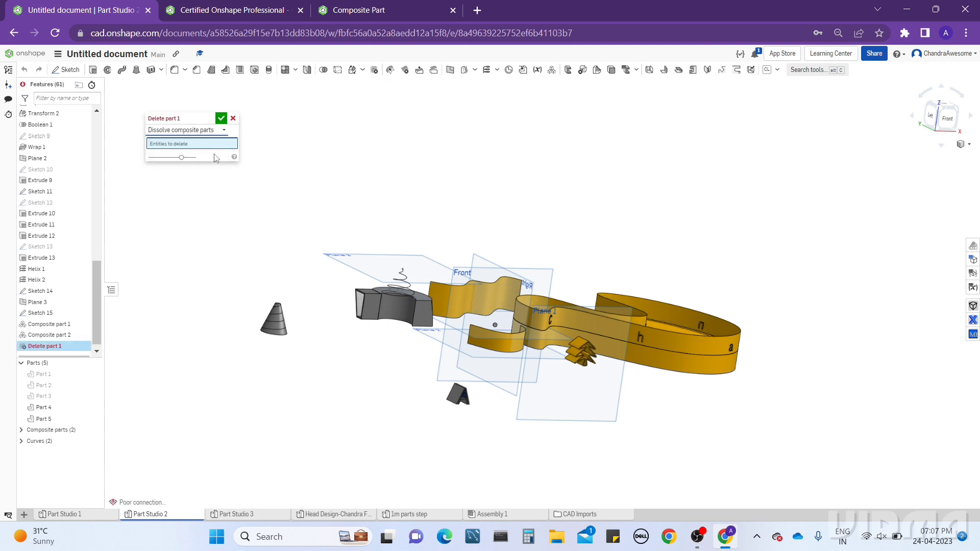
{"action": "left_click", "coordinate": [625, 322]}
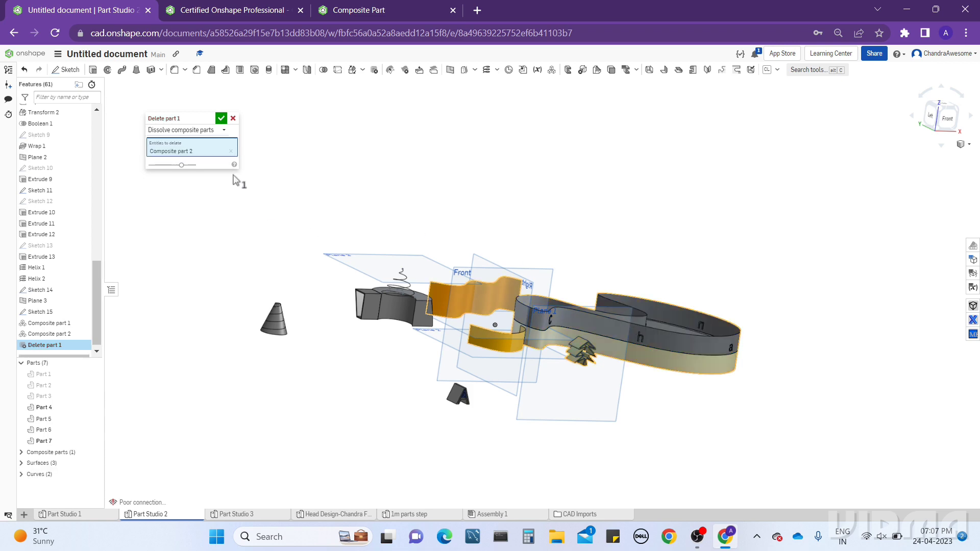
{"action": "left_click", "coordinate": [222, 119]}
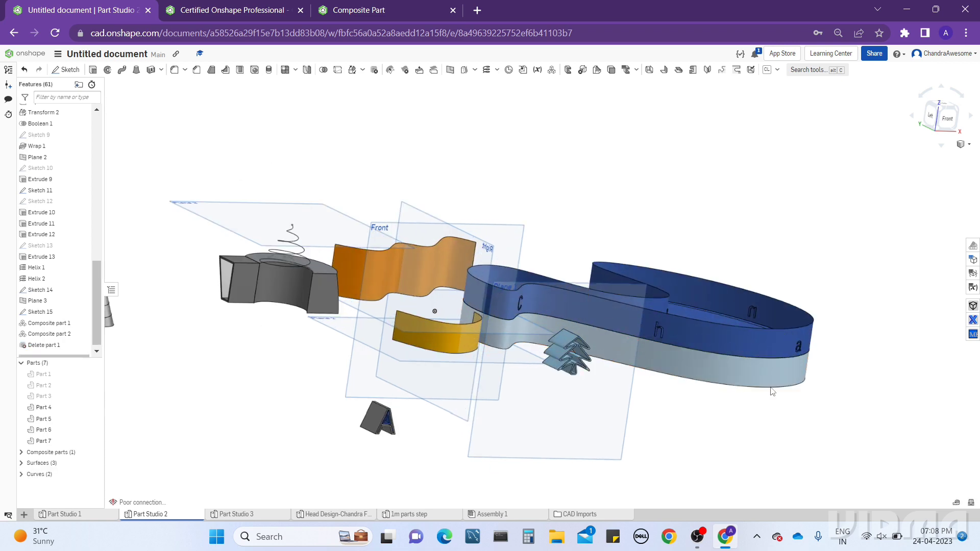
Hide Part 7 and show it again to identify it among the released parts
{"action": "right_click_drag", "start_coordinate": [632, 345], "coordinate": [792, 349]}
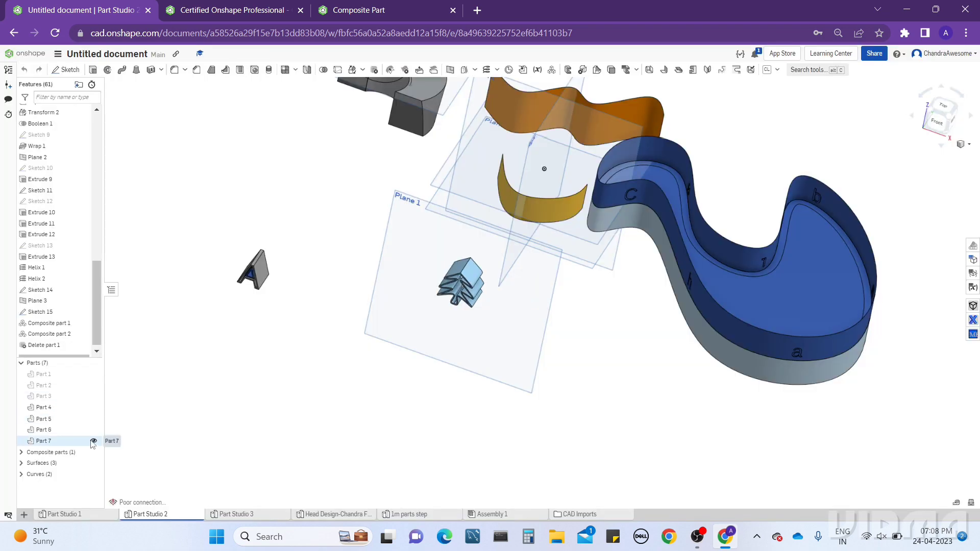
{"action": "left_click", "coordinate": [94, 441]}
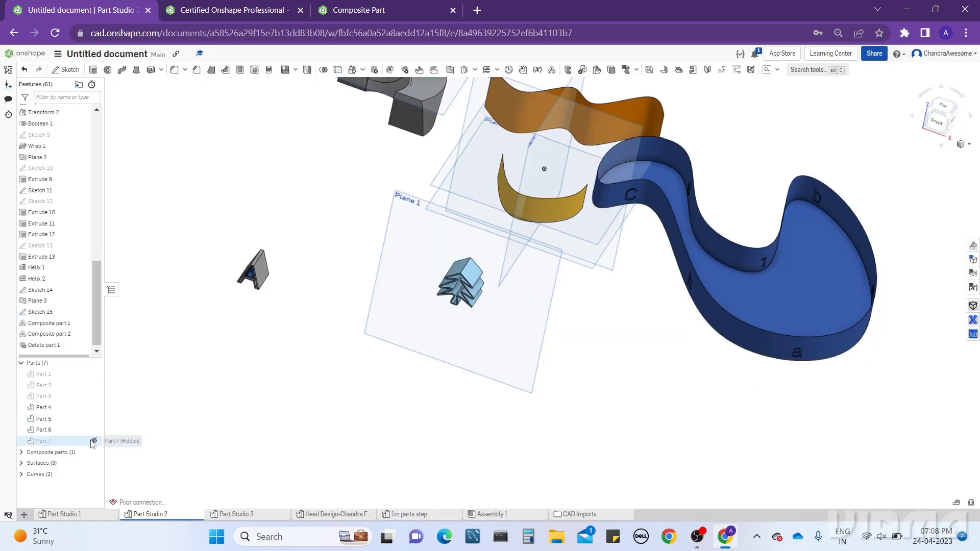
{"action": "left_click", "coordinate": [93, 441]}
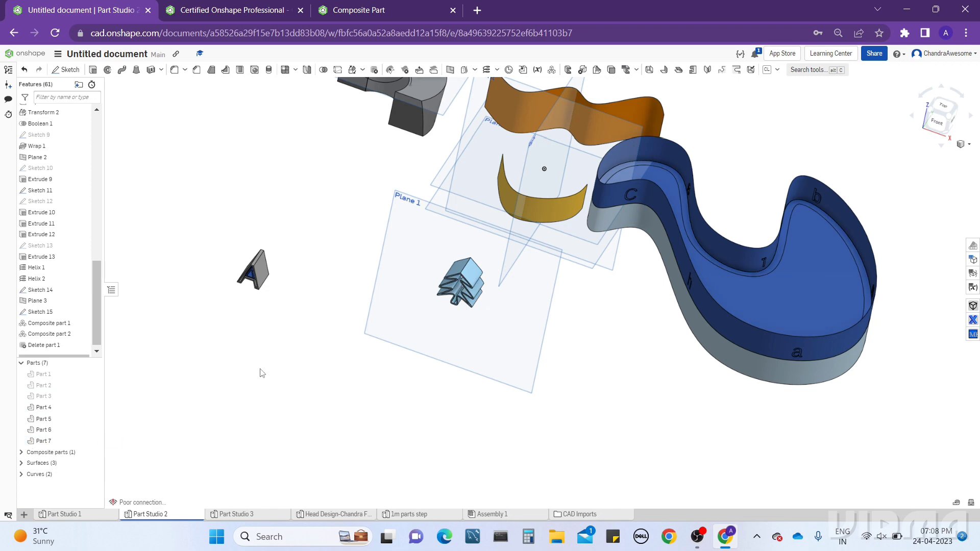
Examine the individual parts and surfaces released from the dissolved composite from several angles
{"action": "scroll", "coordinate": [262, 372], "scroll_direction": "down", "scroll_amount": 1}
{"action": "scroll", "coordinate": [603, 242], "scroll_direction": "up", "scroll_amount": 2}
{"action": "right_click_drag", "start_coordinate": [603, 242], "coordinate": [656, 243]}
{"action": "scroll", "coordinate": [528, 311], "scroll_direction": "down", "scroll_amount": 3}
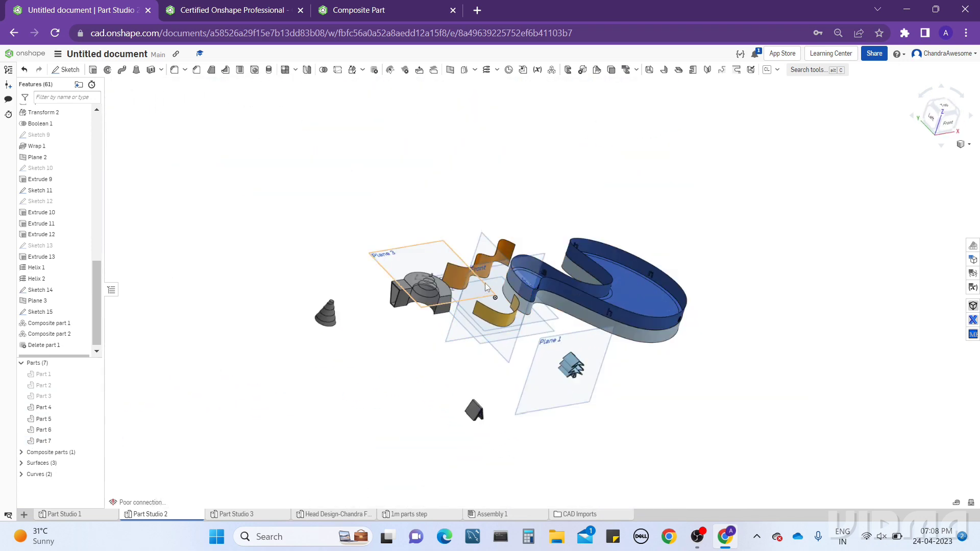
{"action": "scroll", "coordinate": [427, 311], "scroll_direction": "up", "scroll_amount": 3}
{"action": "right_click_drag", "start_coordinate": [426, 311], "coordinate": [360, 262]}
{"action": "scroll", "coordinate": [360, 261], "scroll_direction": "down", "scroll_amount": 3}
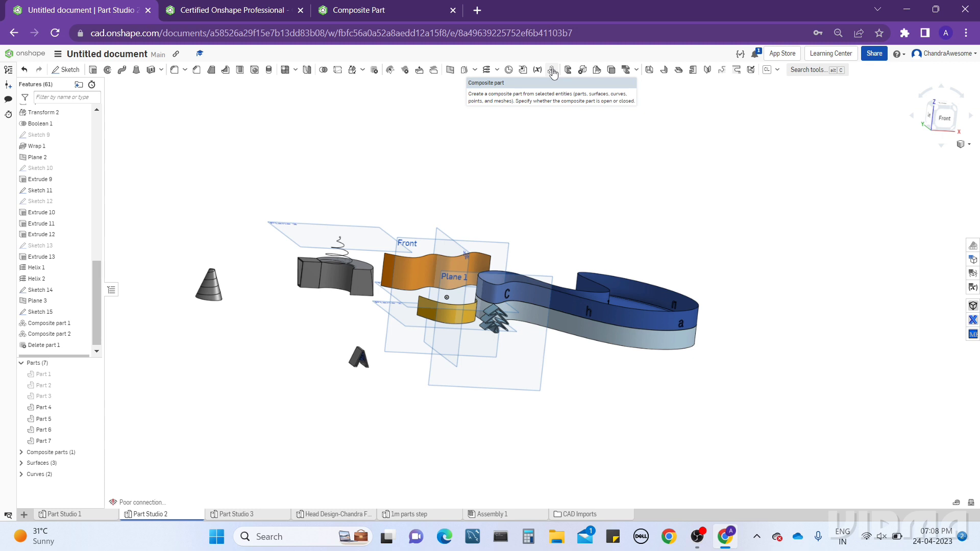
{"action": "scroll", "coordinate": [339, 269], "scroll_direction": "up", "scroll_amount": 8}
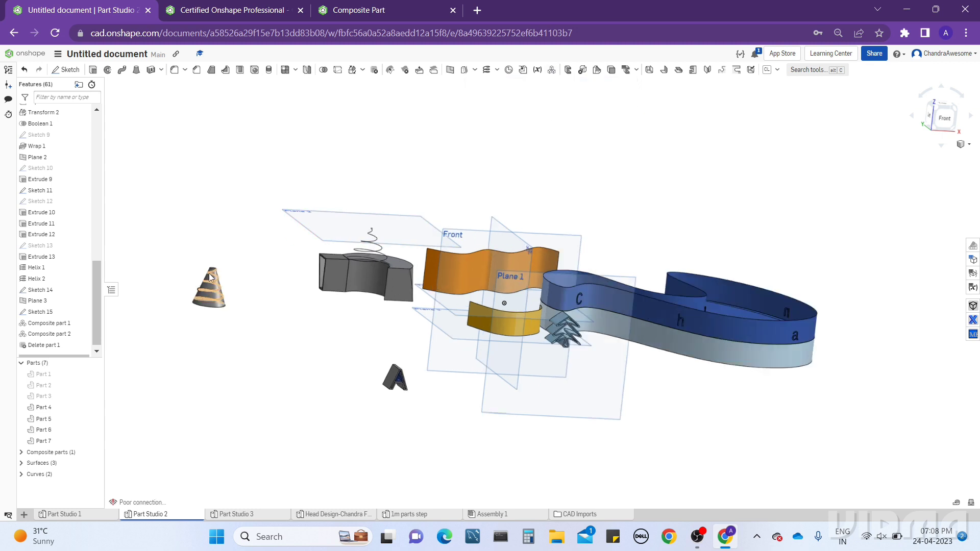
{"action": "scroll", "coordinate": [373, 286], "scroll_direction": "down", "scroll_amount": 5}
{"action": "scroll", "coordinate": [715, 265], "scroll_direction": "down", "scroll_amount": 5}
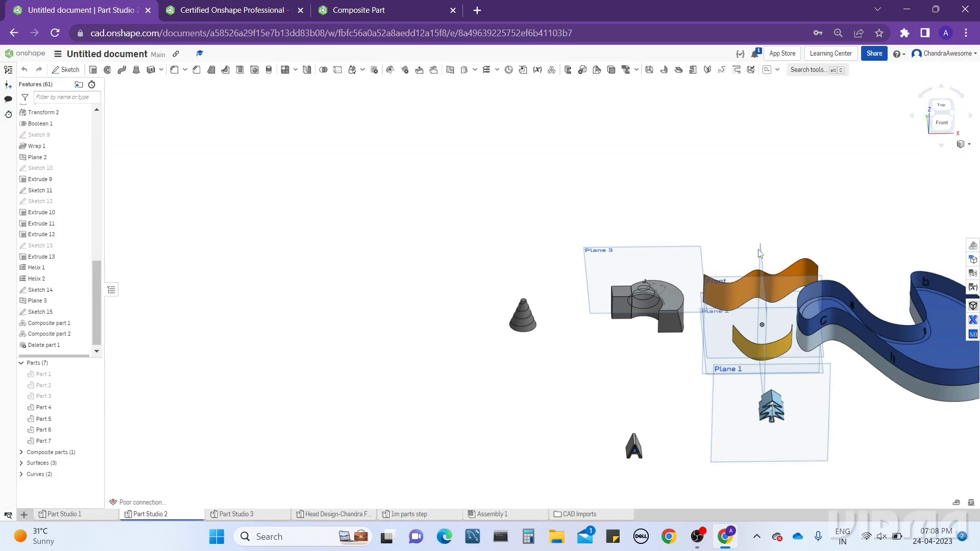
{"action": "scroll", "coordinate": [730, 306], "scroll_direction": "up", "scroll_amount": 3}
{"action": "middle_click_drag", "start_coordinate": [765, 304], "coordinate": [520, 278]}
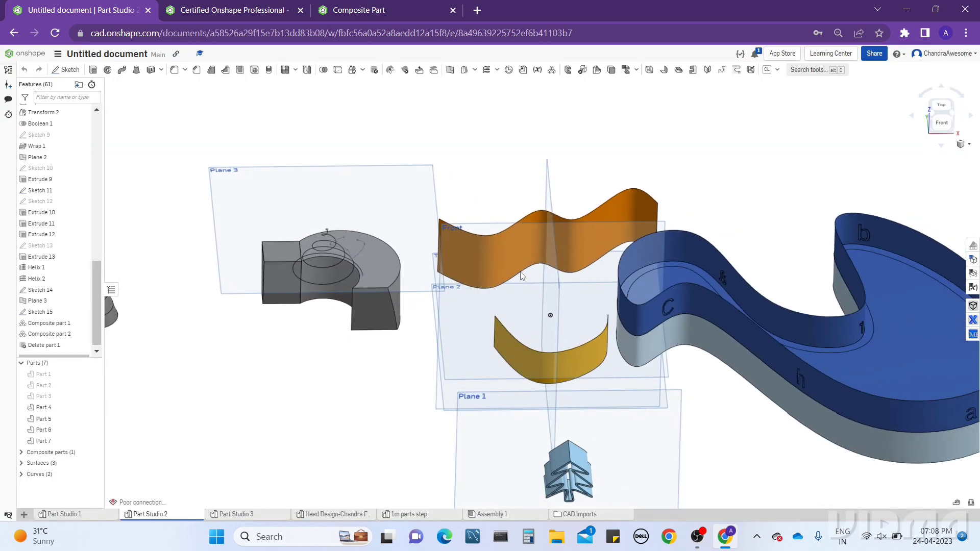
{"action": "scroll", "coordinate": [521, 276], "scroll_direction": "down", "scroll_amount": 2}
{"action": "right_click_drag", "start_coordinate": [462, 348], "coordinate": [480, 330]}
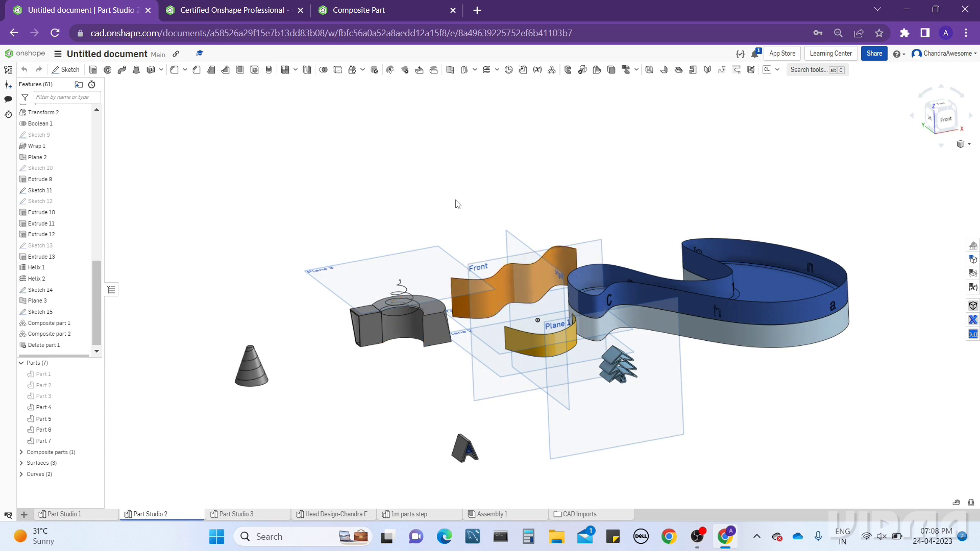
{"action": "right_click_drag", "start_coordinate": [410, 345], "coordinate": [433, 338]}
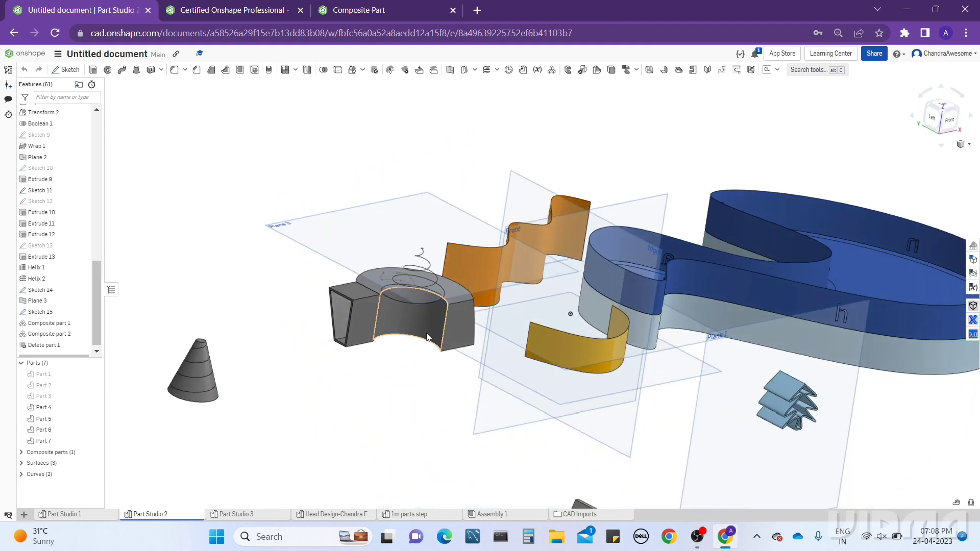
{"action": "scroll", "coordinate": [435, 335], "scroll_direction": "down", "scroll_amount": 3}
{"action": "scroll", "coordinate": [473, 316], "scroll_direction": "up", "scroll_amount": 8}
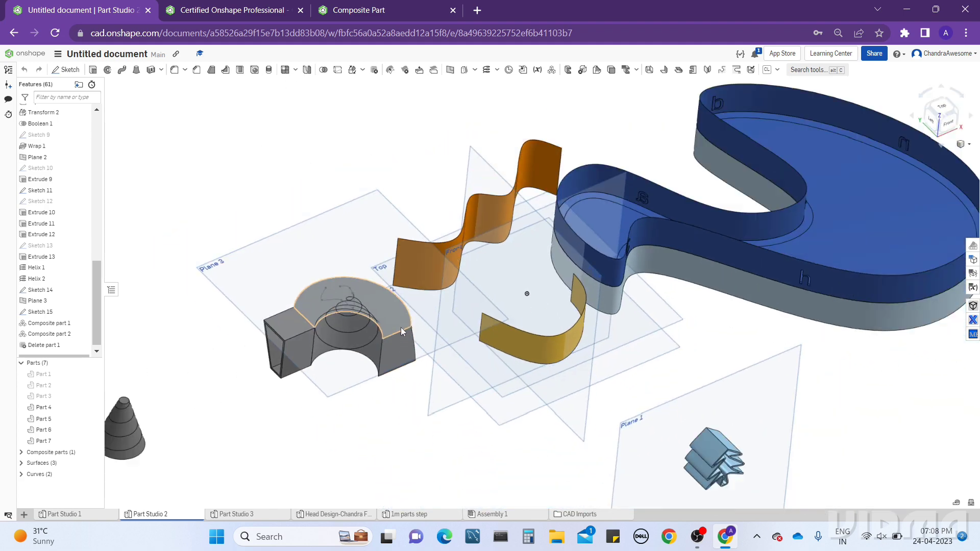
{"action": "scroll", "coordinate": [405, 331], "scroll_direction": "down", "scroll_amount": 6}
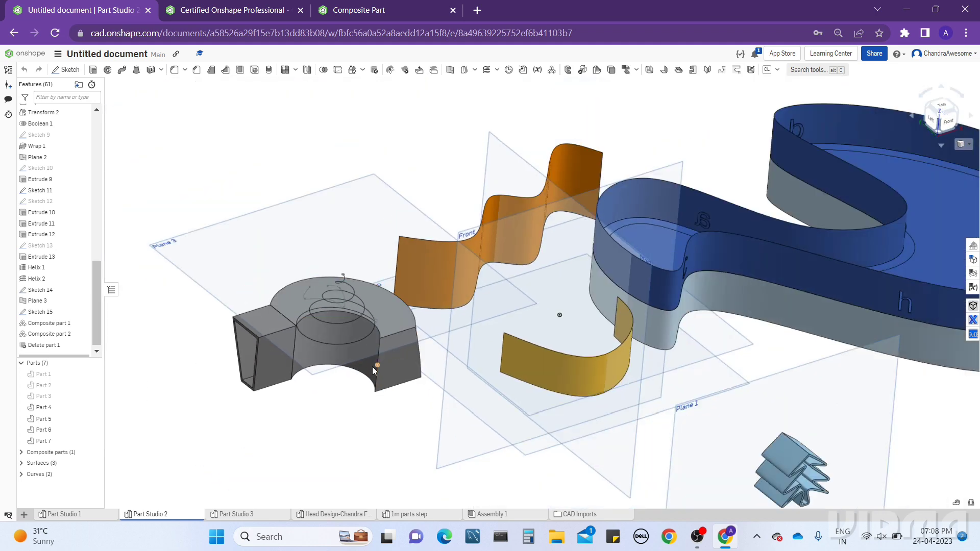
{"action": "mouse_move", "coordinate": [378, 362]}
{"action": "right_mouse_down"}
{"action": "mouse_move", "coordinate": [378, 348]}
{"action": "mouse_move", "coordinate": [378, 356]}
{"action": "right_mouse_up"}
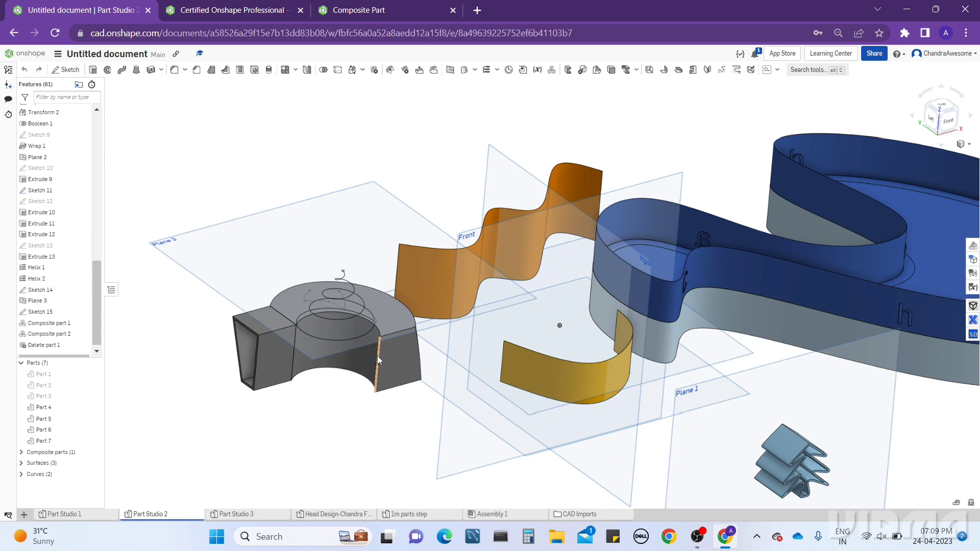
{"action": "scroll", "coordinate": [378, 357], "scroll_direction": "down", "scroll_amount": 3}
{"action": "mouse_move", "coordinate": [766, 250]}
{"action": "right_mouse_down"}
{"action": "mouse_move", "coordinate": [778, 213]}
{"action": "mouse_move", "coordinate": [768, 239]}
{"action": "right_mouse_up"}
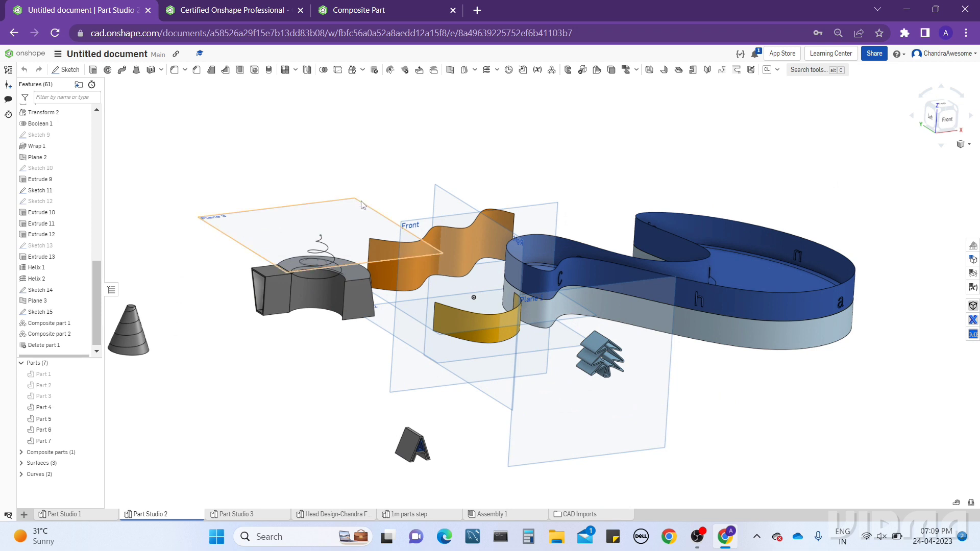
{"action": "scroll", "coordinate": [366, 208], "scroll_direction": "up", "scroll_amount": 3}
{"action": "scroll", "coordinate": [425, 194], "scroll_direction": "down", "scroll_amount": 3}
{"action": "mouse_move", "coordinate": [426, 197]}
{"action": "right_mouse_down"}
{"action": "mouse_move", "coordinate": [425, 209]}
{"action": "mouse_move", "coordinate": [426, 192]}
{"action": "right_mouse_up"}
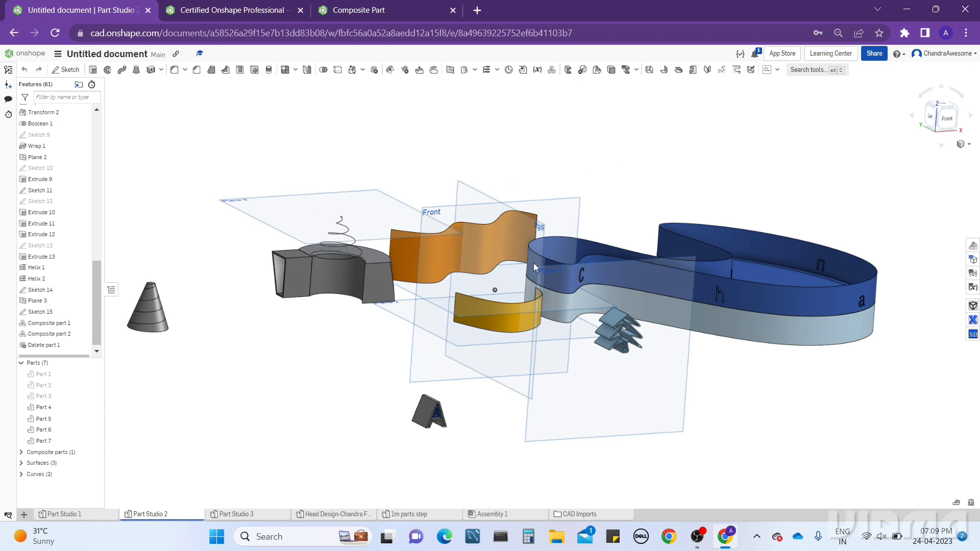
{"action": "scroll", "coordinate": [283, 259], "scroll_direction": "up", "scroll_amount": 3}
{"action": "right_click_drag", "start_coordinate": [283, 260], "coordinate": [295, 304]}
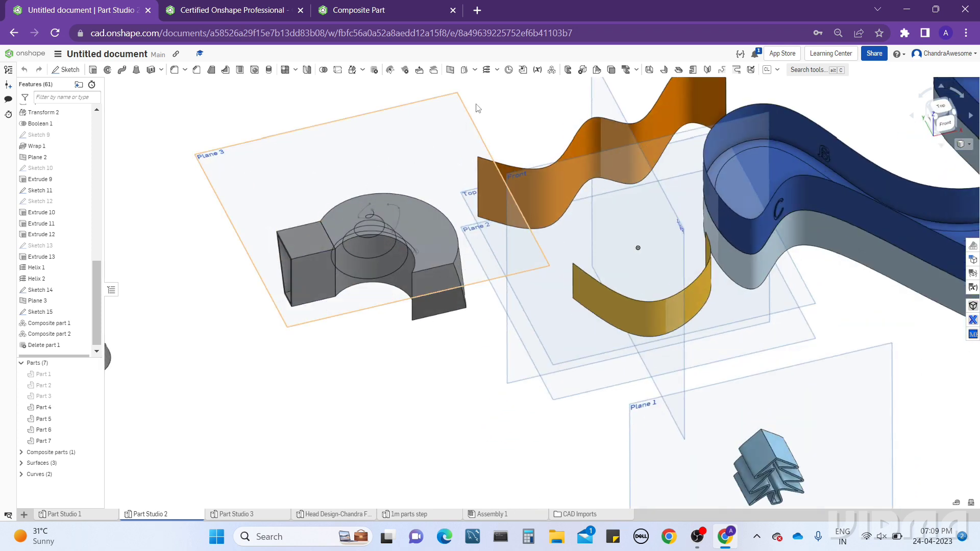
{"action": "middle_click_drag", "start_coordinate": [490, 94], "coordinate": [496, 142]}
{"action": "right_click_drag", "start_coordinate": [496, 142], "coordinate": [497, 123]}
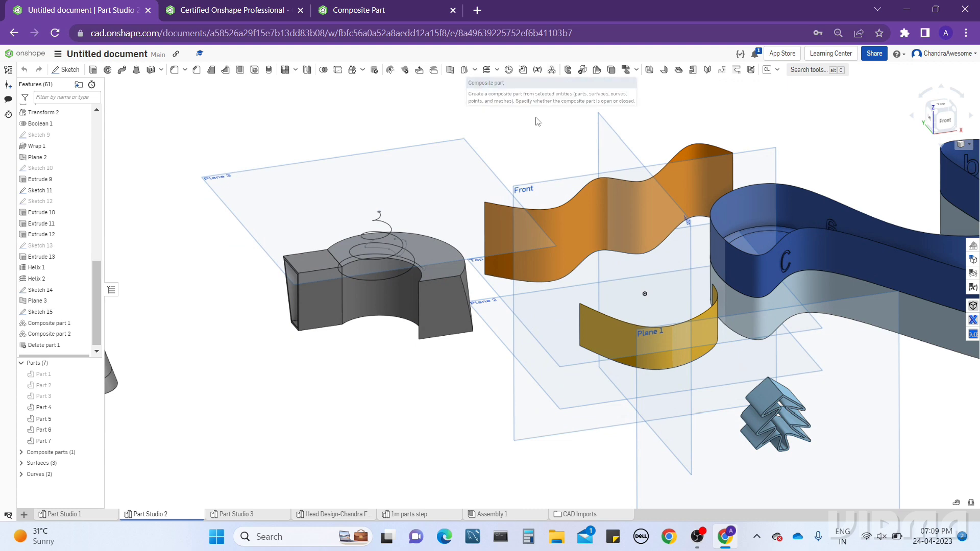
{"action": "scroll", "coordinate": [434, 176], "scroll_direction": "down", "scroll_amount": 3}
{"action": "scroll", "coordinate": [429, 185], "scroll_direction": "up", "scroll_amount": 3}
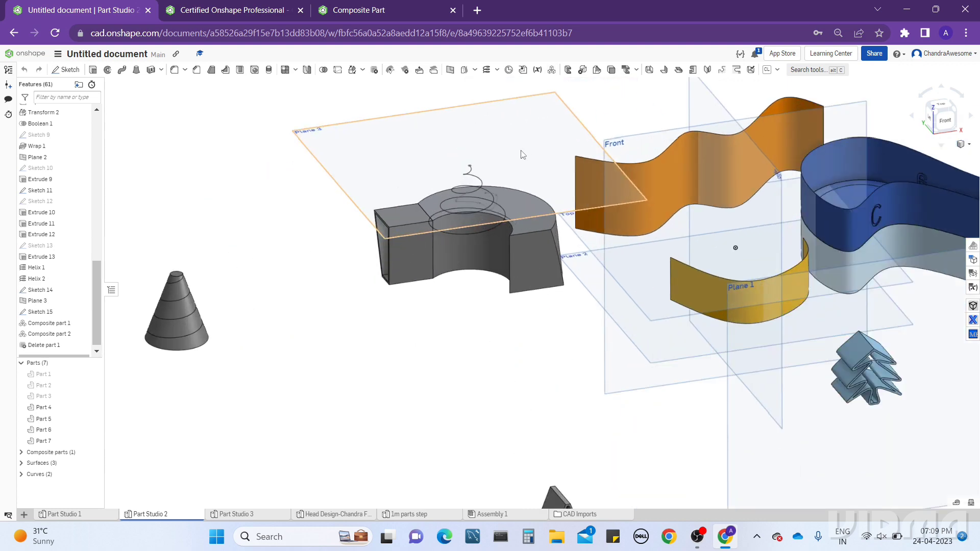
{"action": "middle_click_drag", "start_coordinate": [521, 153], "coordinate": [477, 184]}
{"action": "right_click_drag", "start_coordinate": [477, 183], "coordinate": [469, 133]}
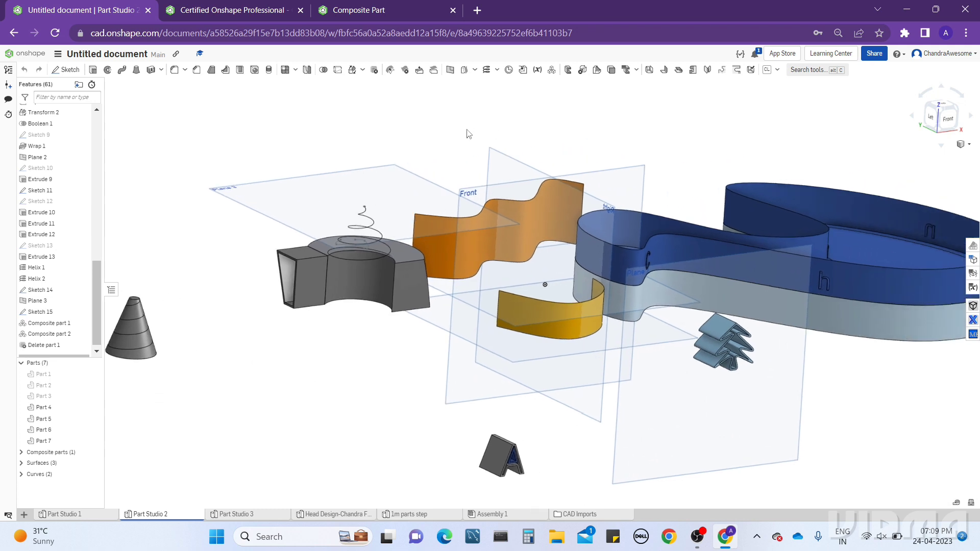
{"action": "left_click", "coordinate": [475, 70]}
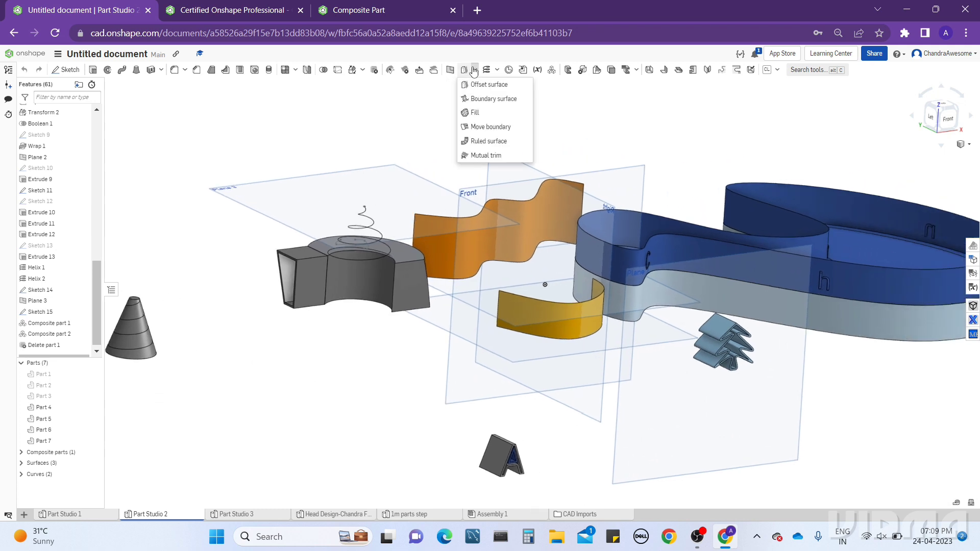
{"action": "left_click", "coordinate": [491, 142]}
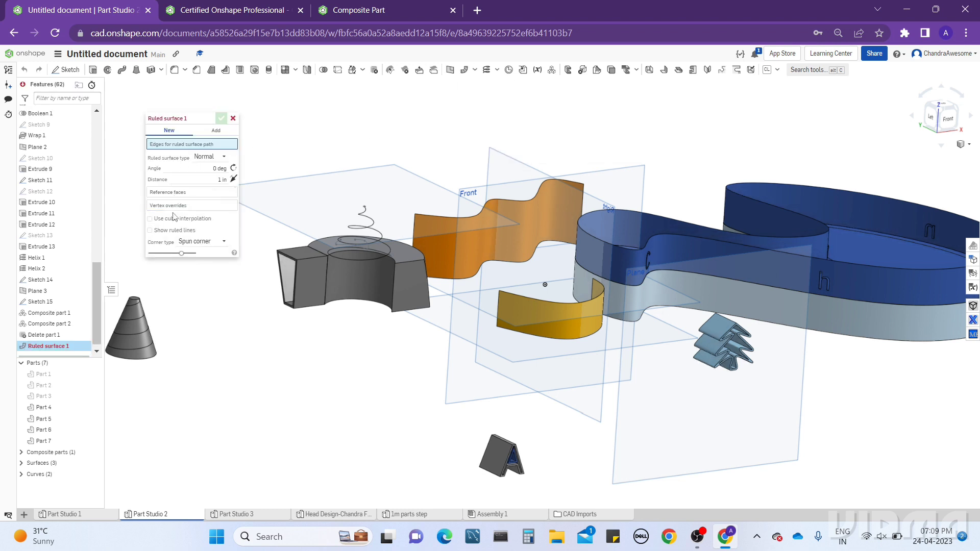
{"action": "left_click", "coordinate": [232, 119]}
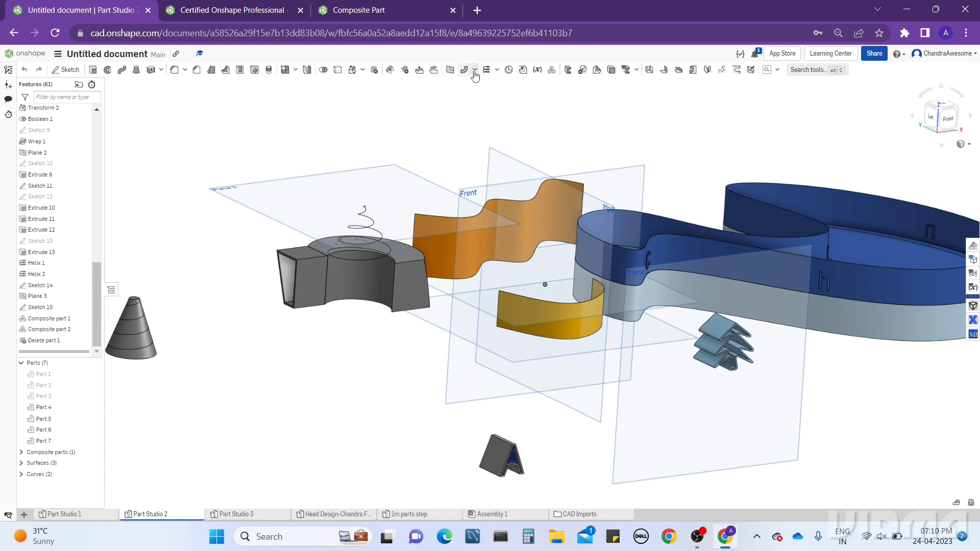
{"action": "left_click", "coordinate": [475, 70]}
{"action": "left_click", "coordinate": [496, 70]}
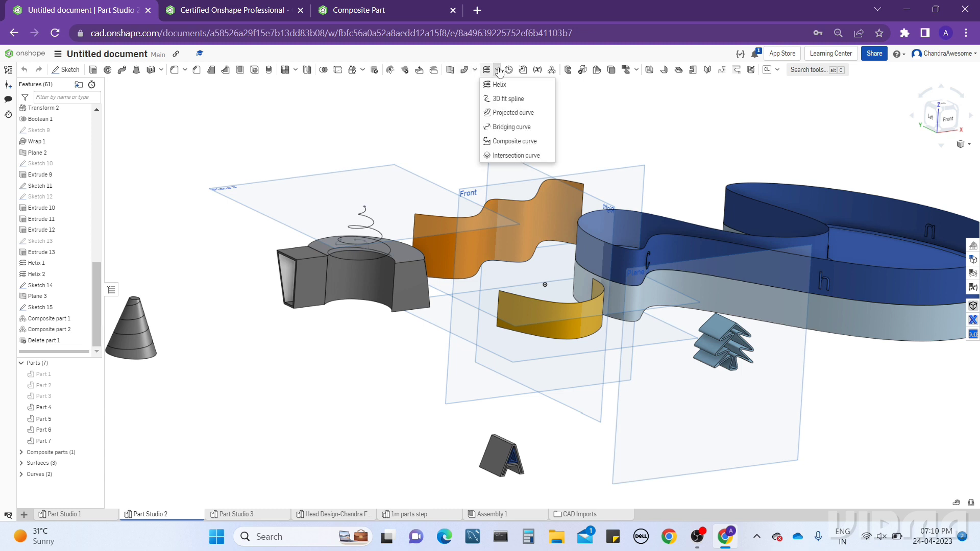
{"action": "left_click", "coordinate": [602, 123]}
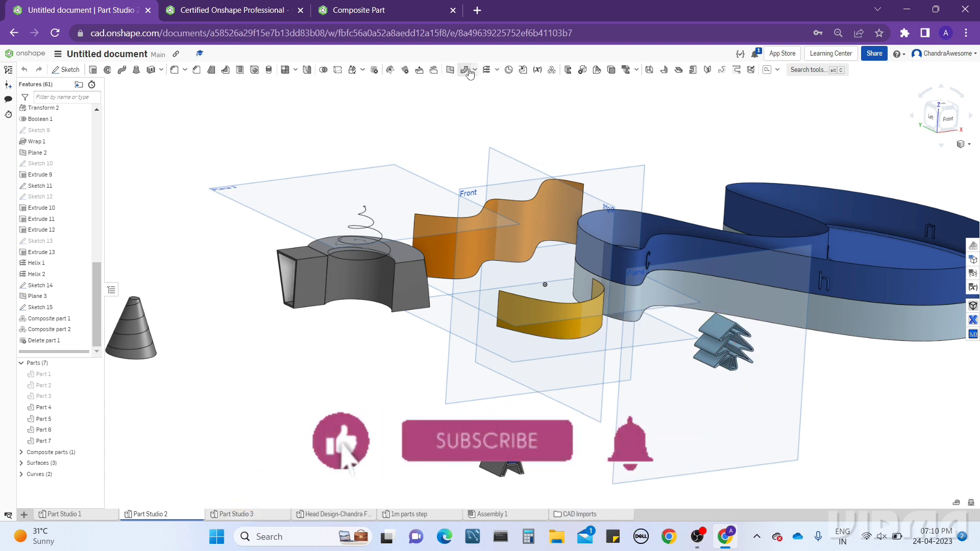
Delete the Delete part 1 feature to restore the dissolved closed composite part
{"action": "middle_click_drag", "start_coordinate": [649, 130], "coordinate": [608, 145]}
{"action": "right_click_drag", "start_coordinate": [608, 146], "coordinate": [617, 142]}
{"action": "right_click_drag", "start_coordinate": [511, 216], "coordinate": [537, 216]}
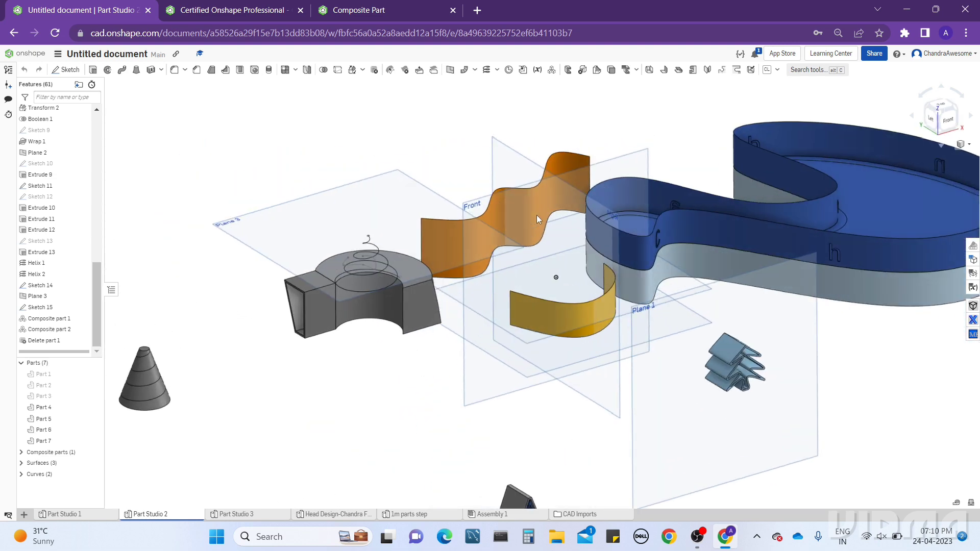
{"action": "scroll", "coordinate": [537, 216], "scroll_direction": "down", "scroll_amount": 3}
{"action": "scroll", "coordinate": [547, 212], "scroll_direction": "up", "scroll_amount": 2}
{"action": "scroll", "coordinate": [351, 295], "scroll_direction": "up", "scroll_amount": 5}
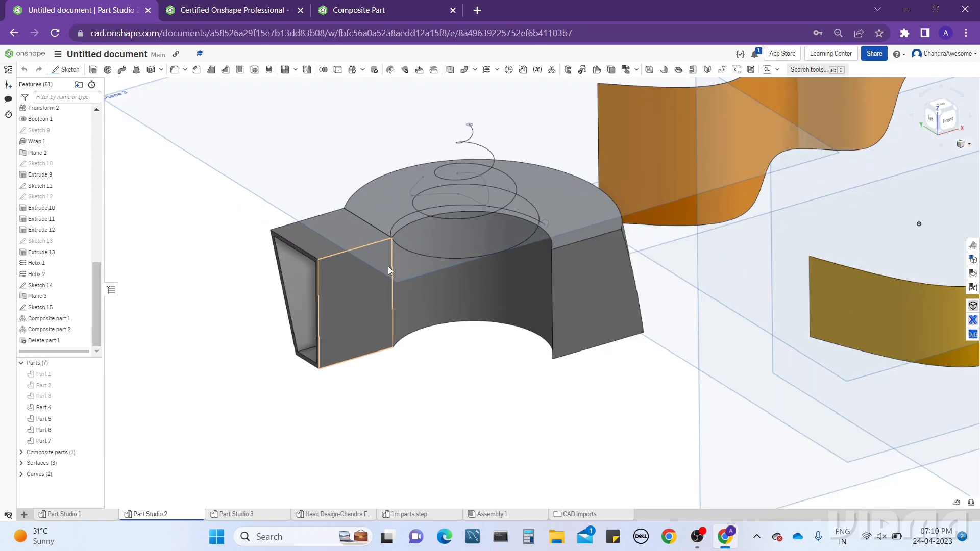
{"action": "right_click", "coordinate": [67, 341]}
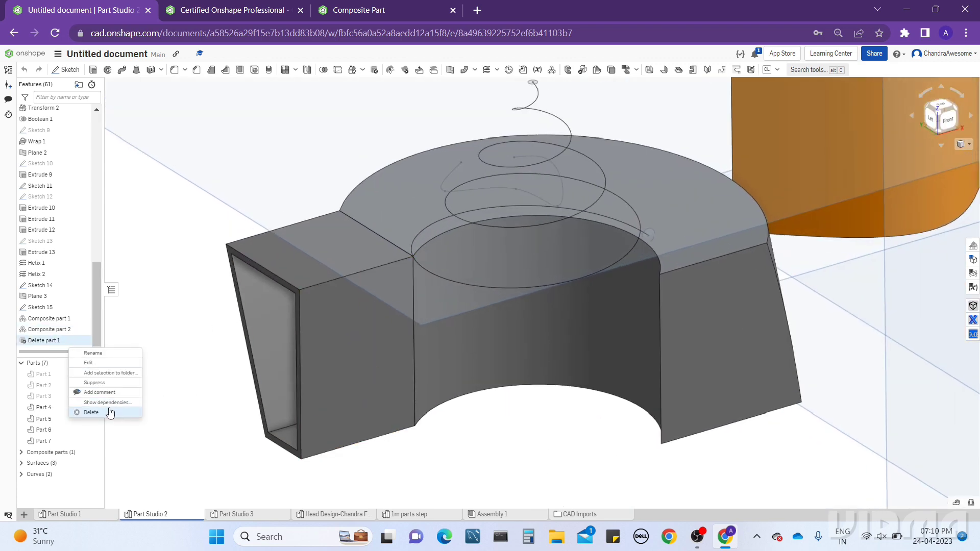
{"action": "left_click", "coordinate": [105, 412]}
Examine the restored closed composite part up close and as a whole, alongside the grey parts outside it
{"action": "scroll", "coordinate": [213, 364], "scroll_direction": "down", "scroll_amount": 4}
{"action": "scroll", "coordinate": [498, 298], "scroll_direction": "down", "scroll_amount": 4}
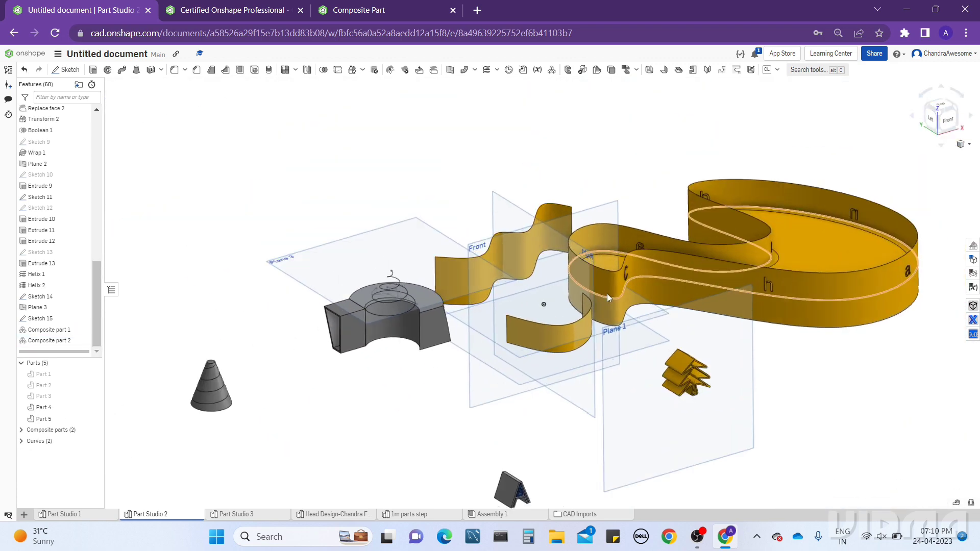
{"action": "scroll", "coordinate": [603, 340], "scroll_direction": "up", "scroll_amount": 7}
{"action": "scroll", "coordinate": [658, 182], "scroll_direction": "down", "scroll_amount": 4}
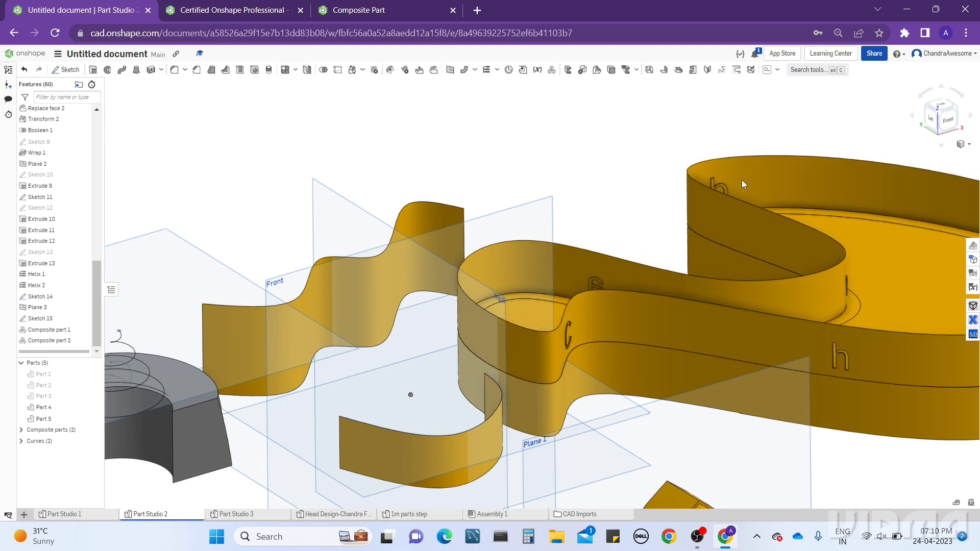
{"action": "scroll", "coordinate": [608, 208], "scroll_direction": "down", "scroll_amount": 2}
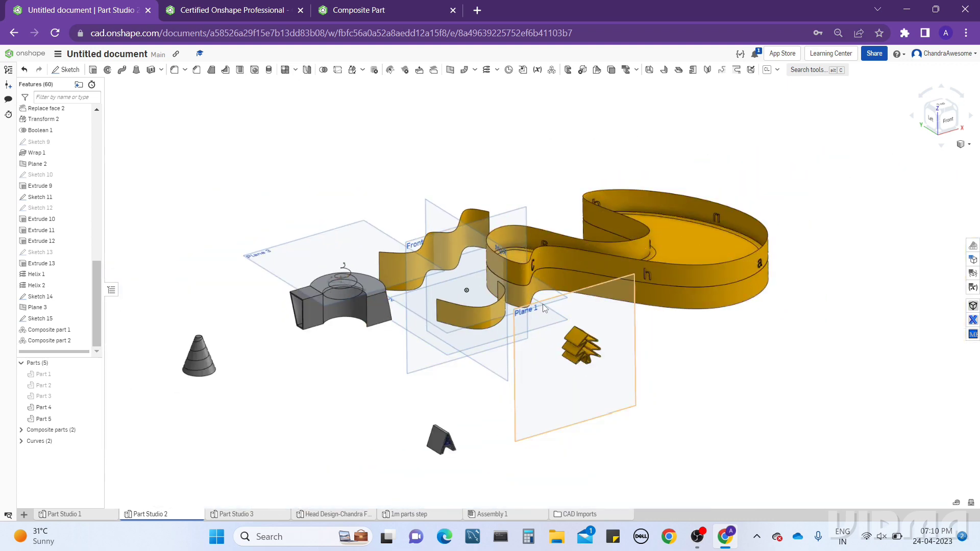
{"action": "scroll", "coordinate": [518, 262], "scroll_direction": "up", "scroll_amount": 3}
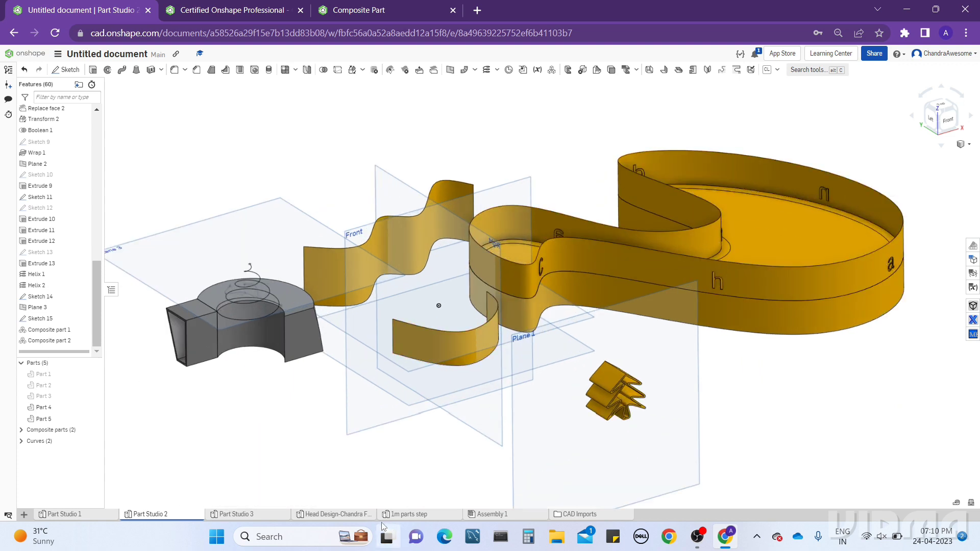
{"action": "mouse_move", "coordinate": [360, 517]}
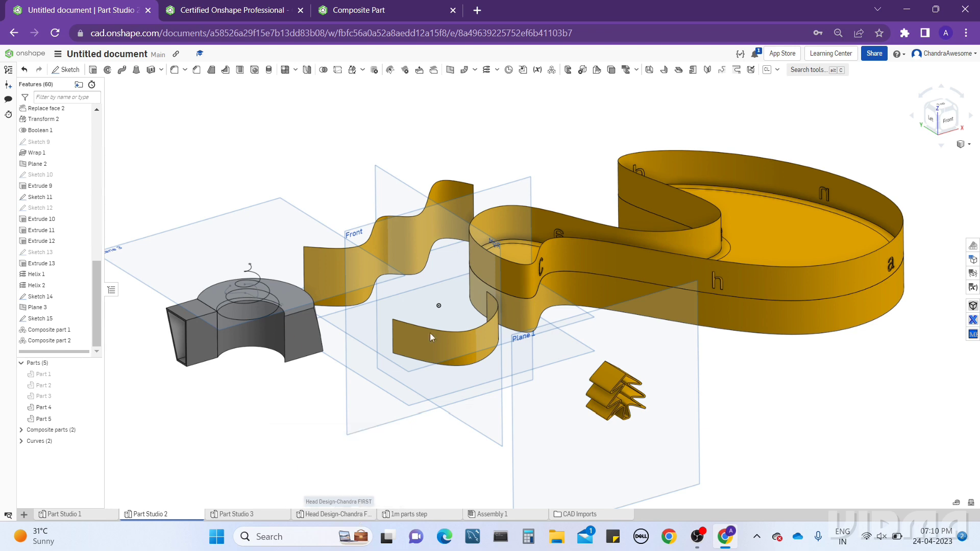
{"action": "scroll", "coordinate": [515, 213], "scroll_direction": "up", "scroll_amount": 3}
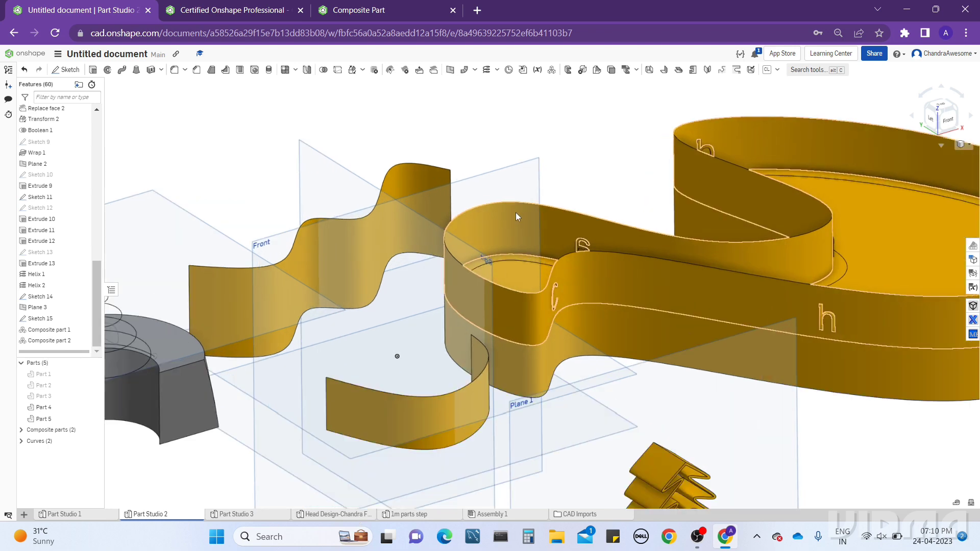
{"action": "scroll", "coordinate": [515, 215], "scroll_direction": "down", "scroll_amount": 2}
{"action": "scroll", "coordinate": [516, 217], "scroll_direction": "down", "scroll_amount": 2}
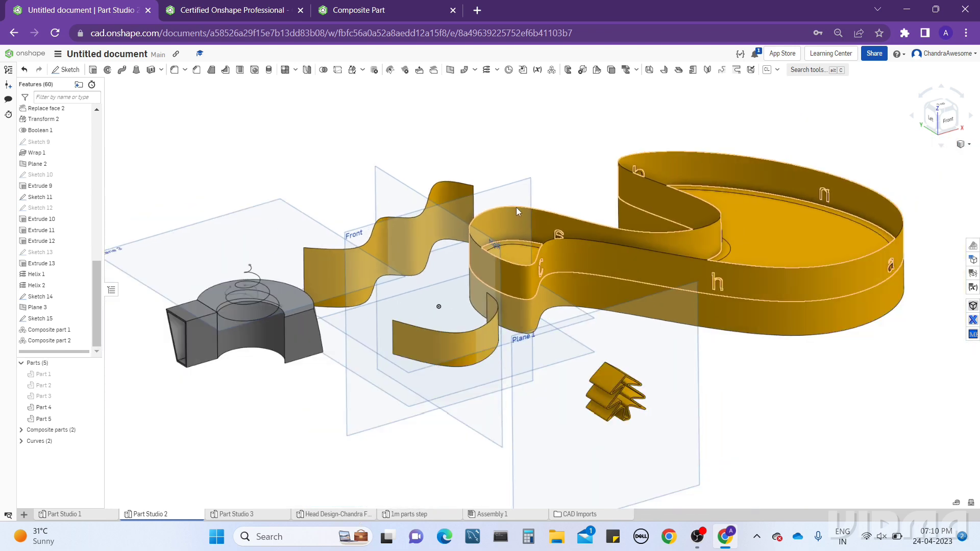